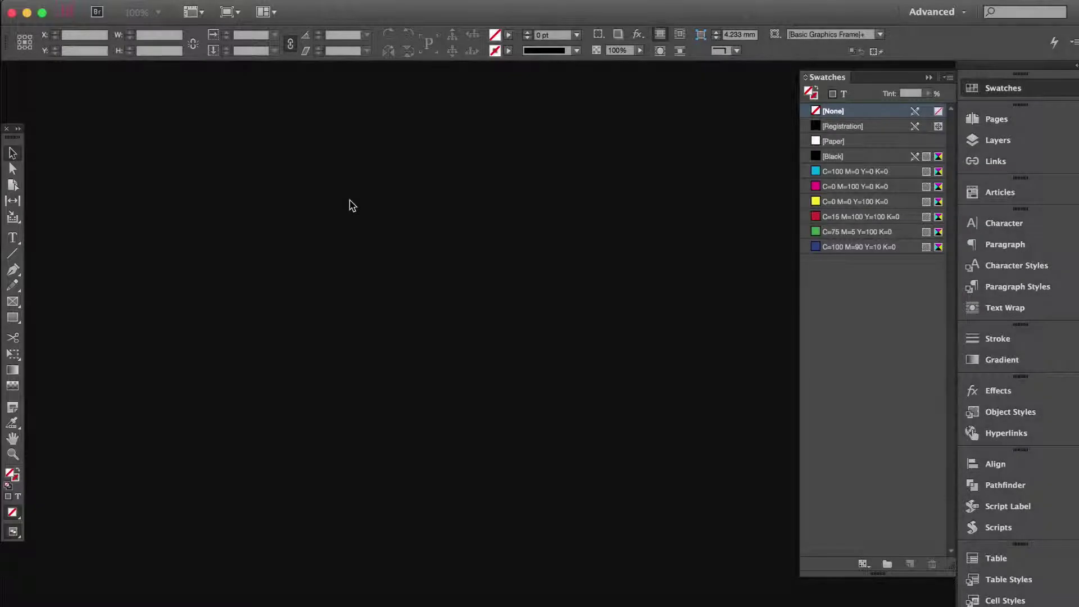
Start a new document with Facing Pages off and a 55 mm × 90 mm page.
{"action": "left_click", "coordinate": [104, 1]}
{"action": "mouse_move", "coordinate": [123, 15]}
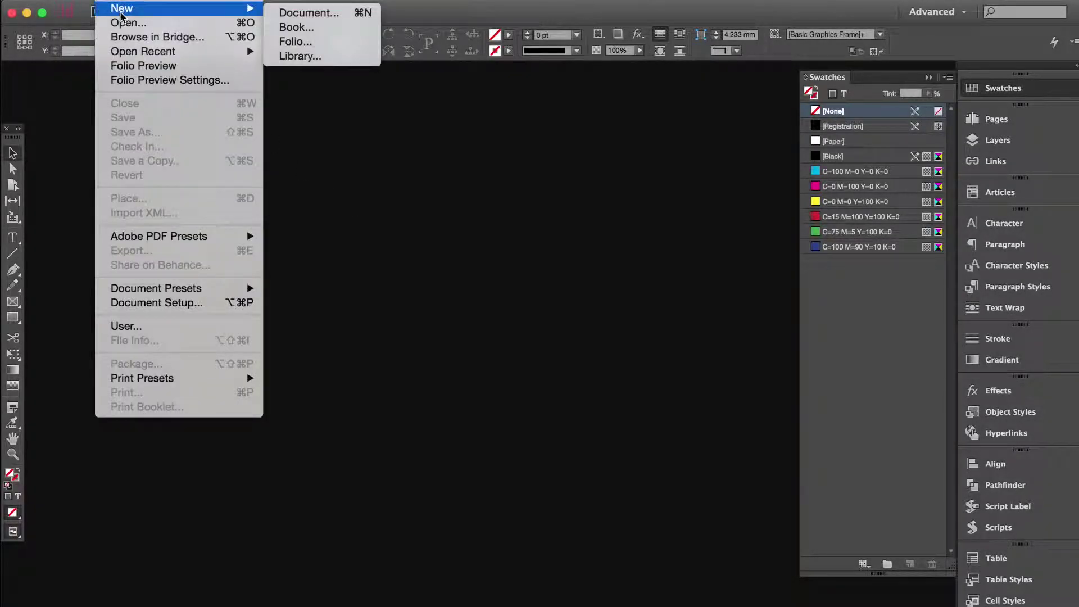
{"action": "left_click", "coordinate": [314, 13]}
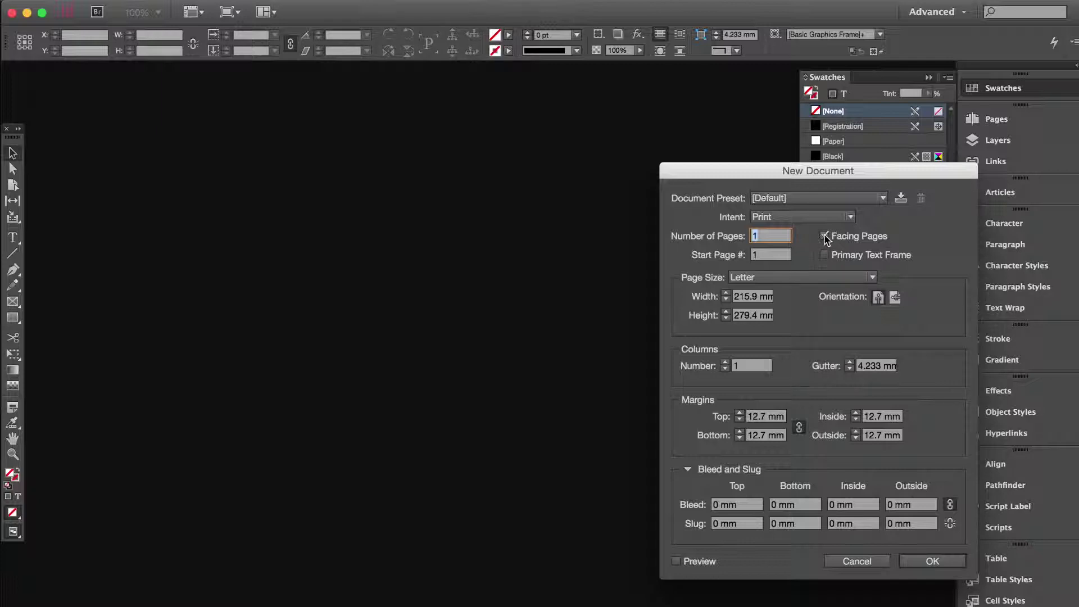
{"action": "left_click", "coordinate": [824, 236]}
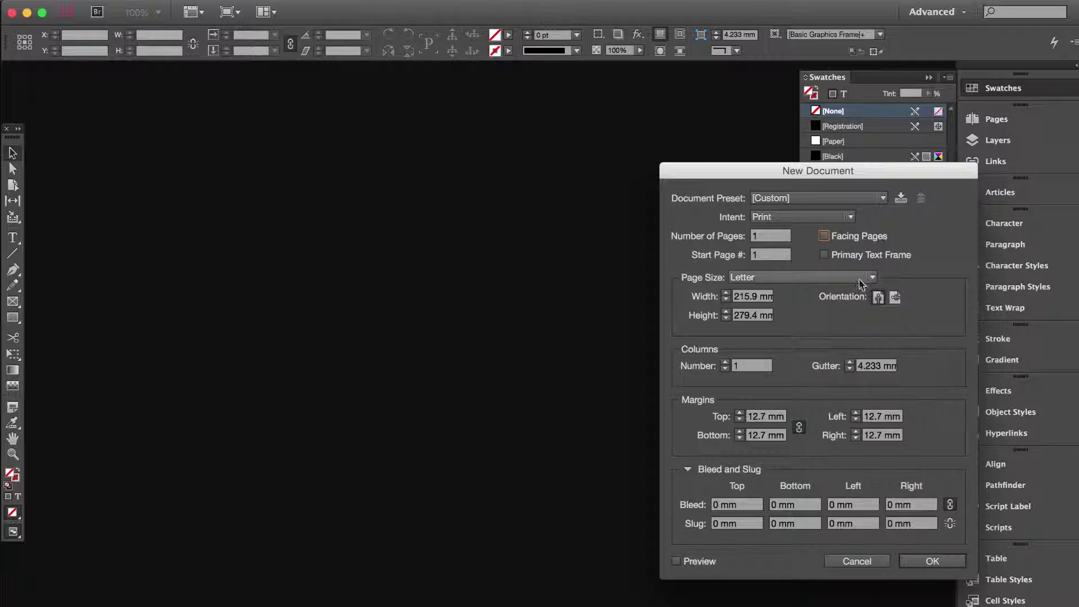
{"action": "double_click", "coordinate": [756, 297]}
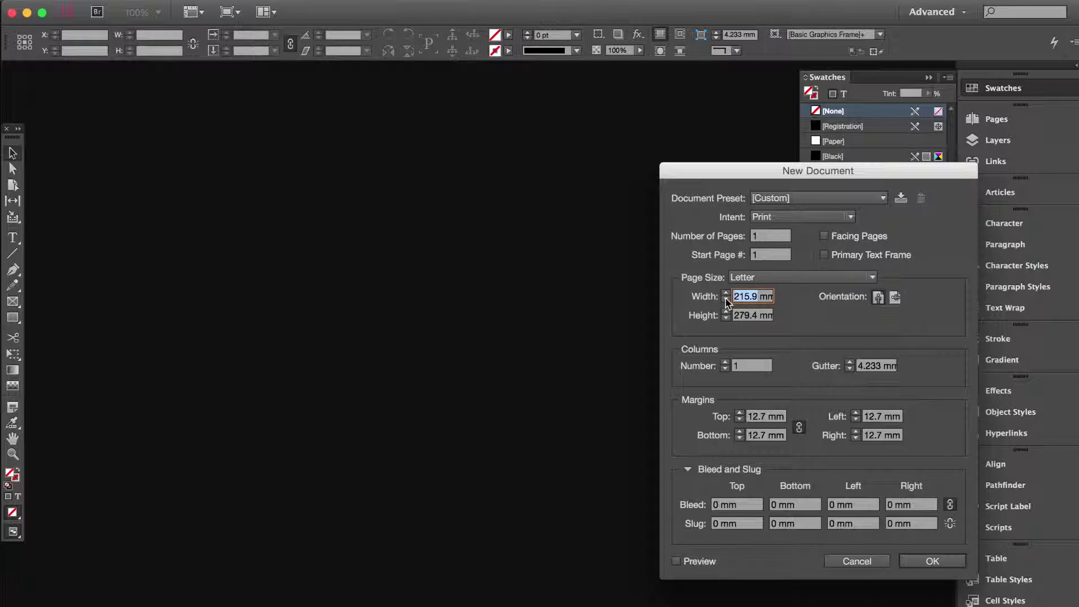
{"action": "type", "text": "55"}
{"action": "double_click", "coordinate": [742, 316]}
{"action": "type", "text": "90"}
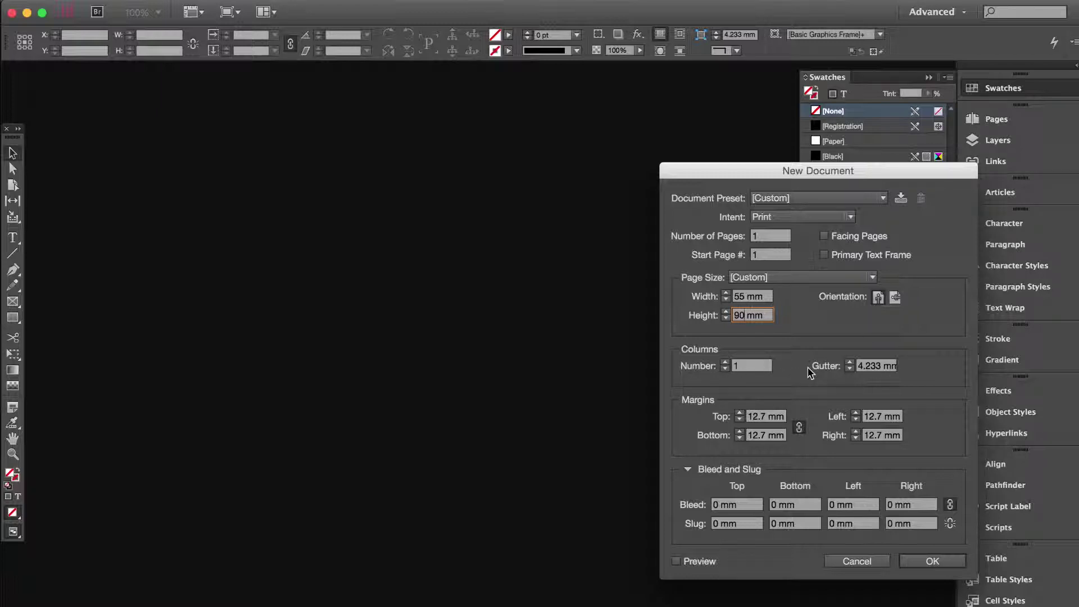
Set 7 mm margins and a 2 mm bleed on all sides, with Preview turned on.
{"action": "double_click", "coordinate": [747, 417]}
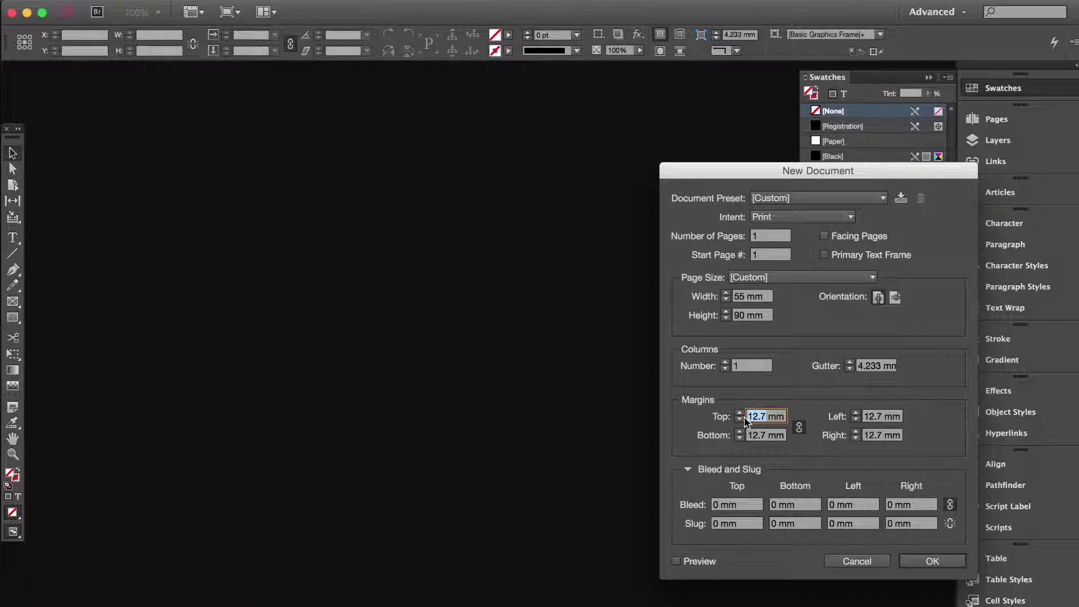
{"action": "type", "text": "7"}
{"action": "left_click", "coordinate": [881, 437]}
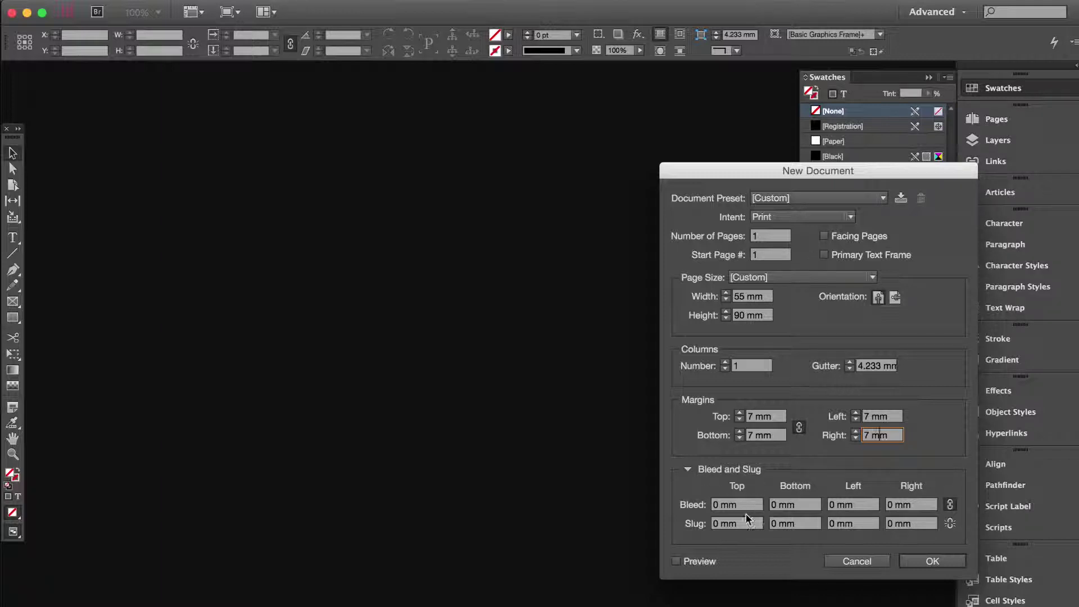
{"action": "double_click", "coordinate": [721, 509]}
{"action": "type", "text": "2"}
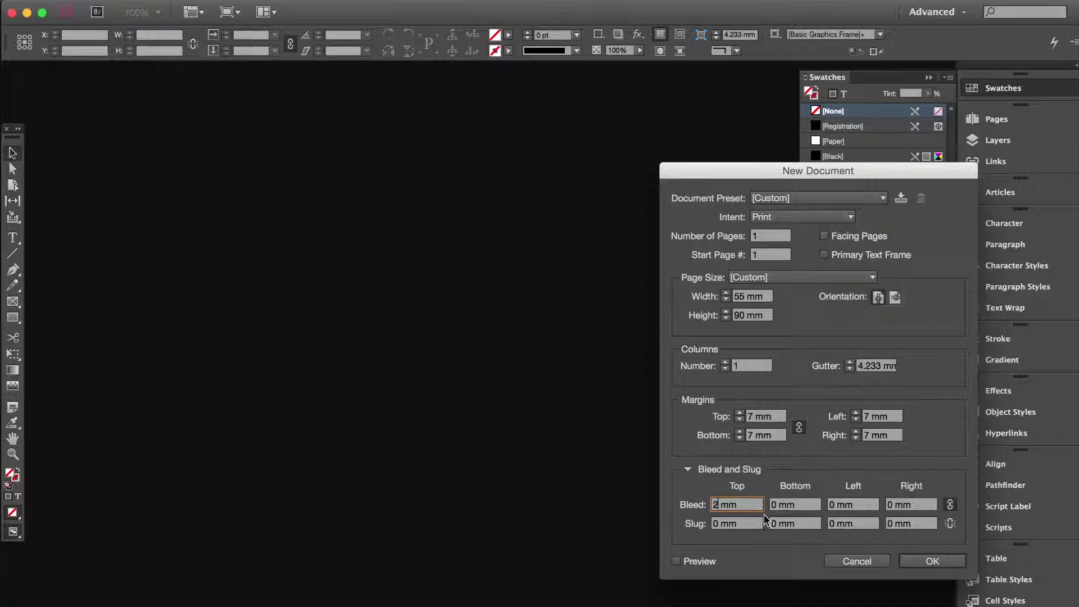
{"action": "left_click", "coordinate": [789, 510]}
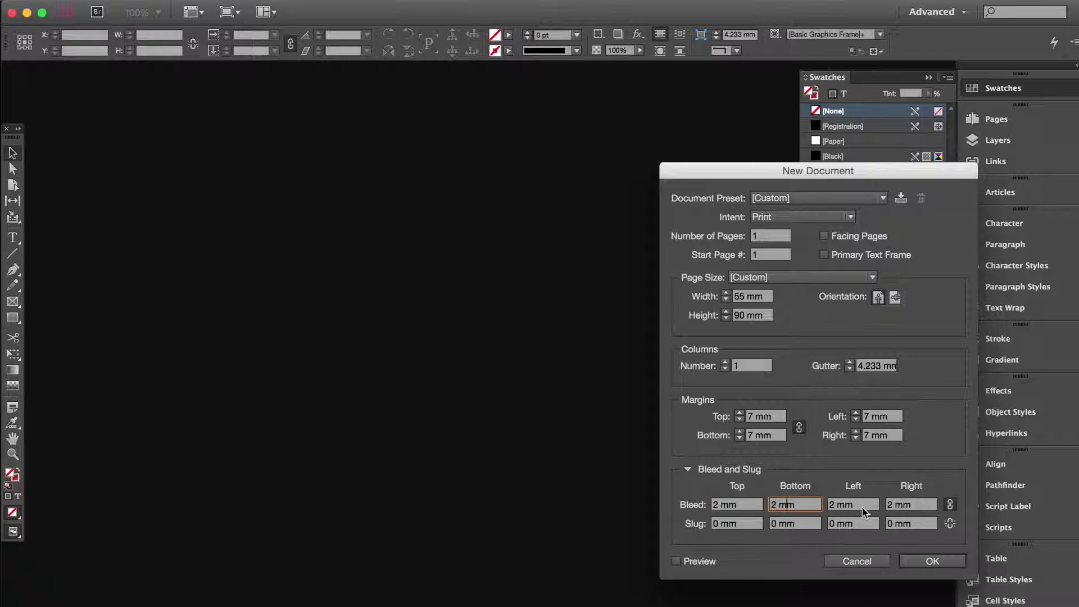
{"action": "left_click", "coordinate": [675, 561]}
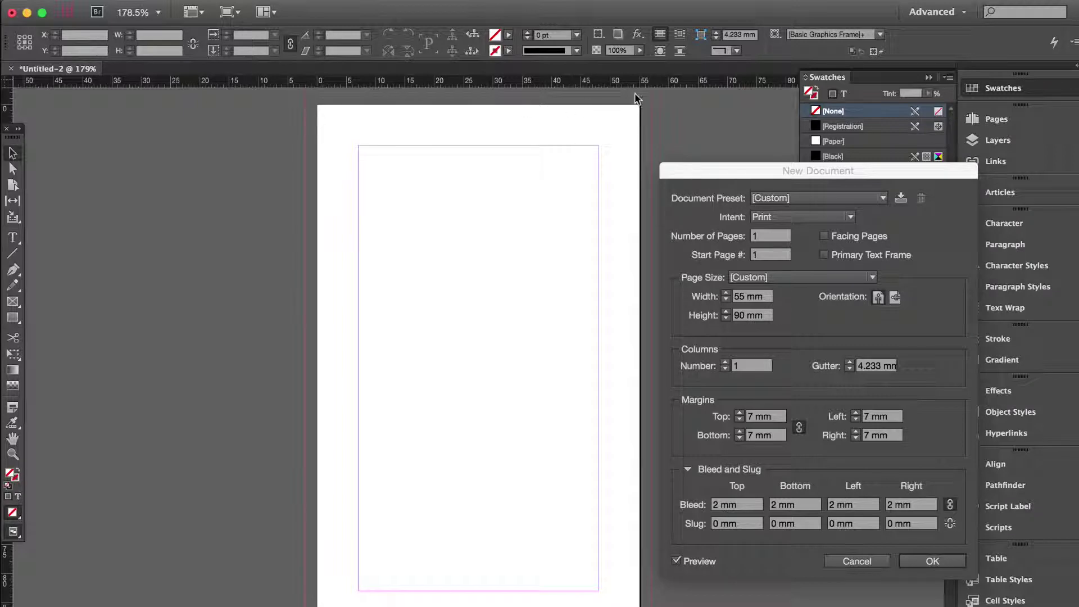
Create the document, add a second page in the Pages panel, and go back to page 1.
{"action": "left_click", "coordinate": [932, 561]}
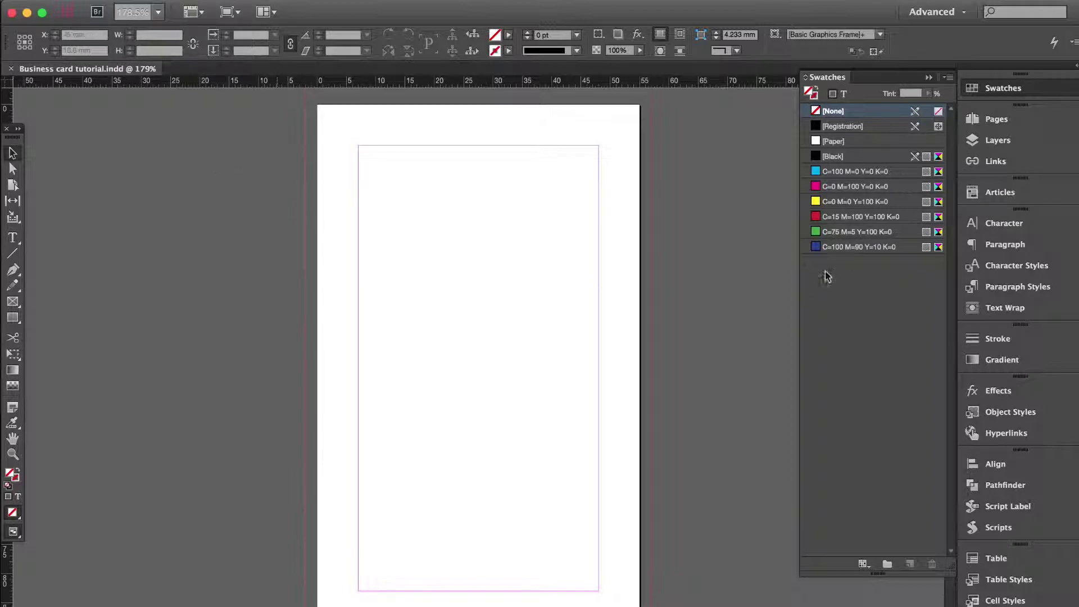
{"action": "left_click", "coordinate": [998, 120]}
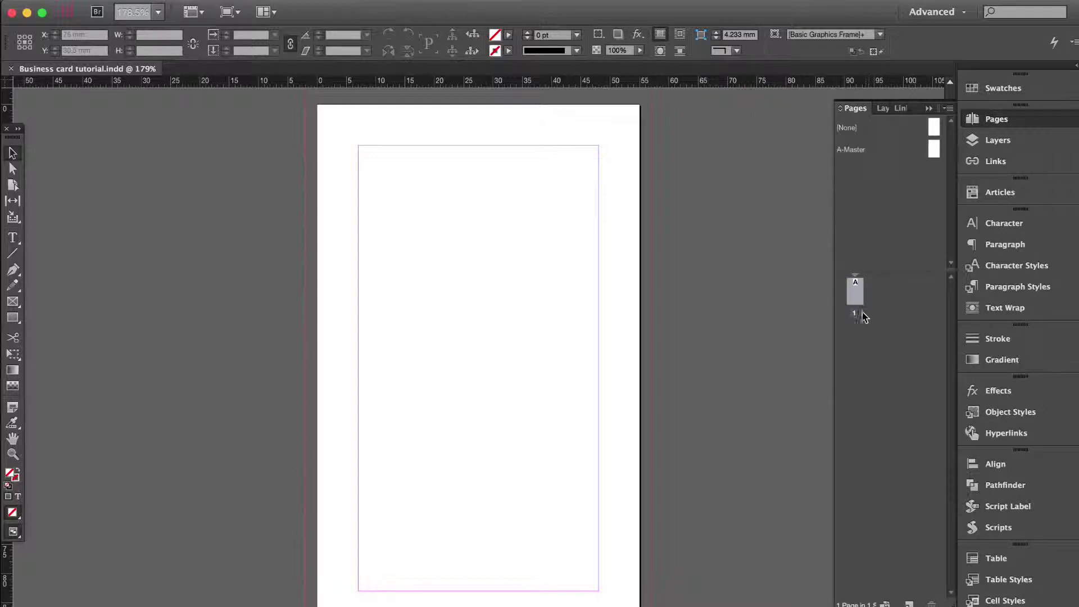
{"action": "left_click", "coordinate": [908, 604]}
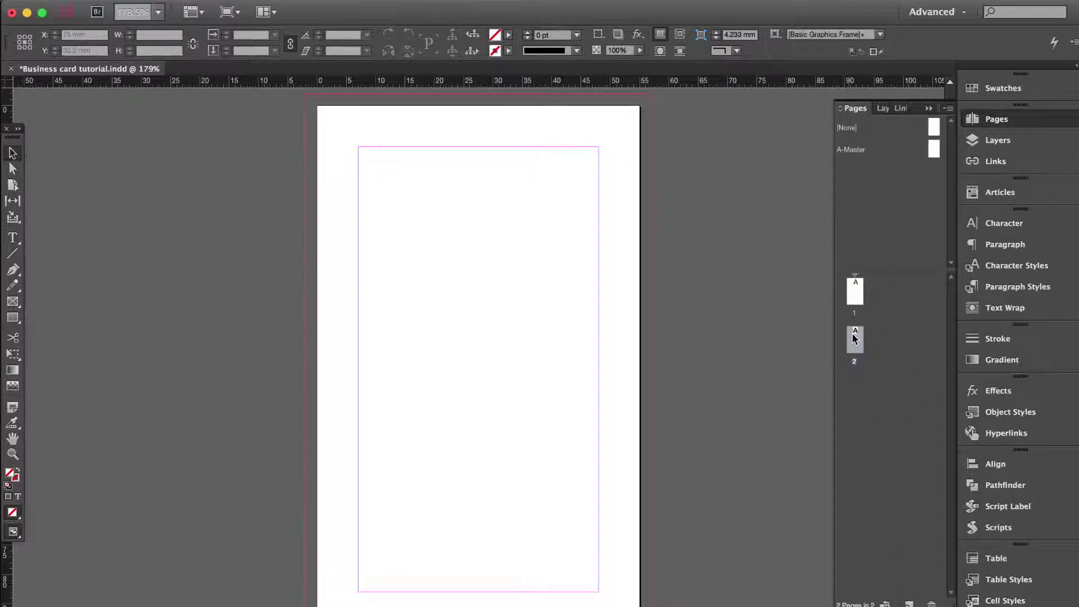
{"action": "double_click", "coordinate": [855, 292]}
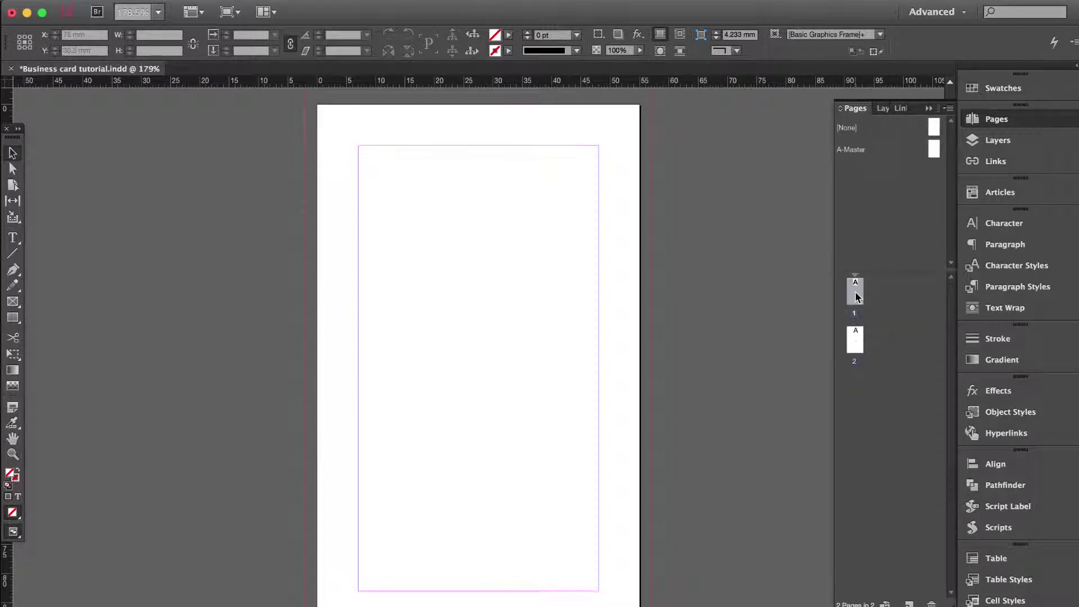
Draw a frame across page 1 and place victor_home.psd into it.
{"action": "left_click", "coordinate": [13, 319]}
{"action": "left_click_drag", "start_coordinate": [332, 119], "coordinate": [628, 606]}
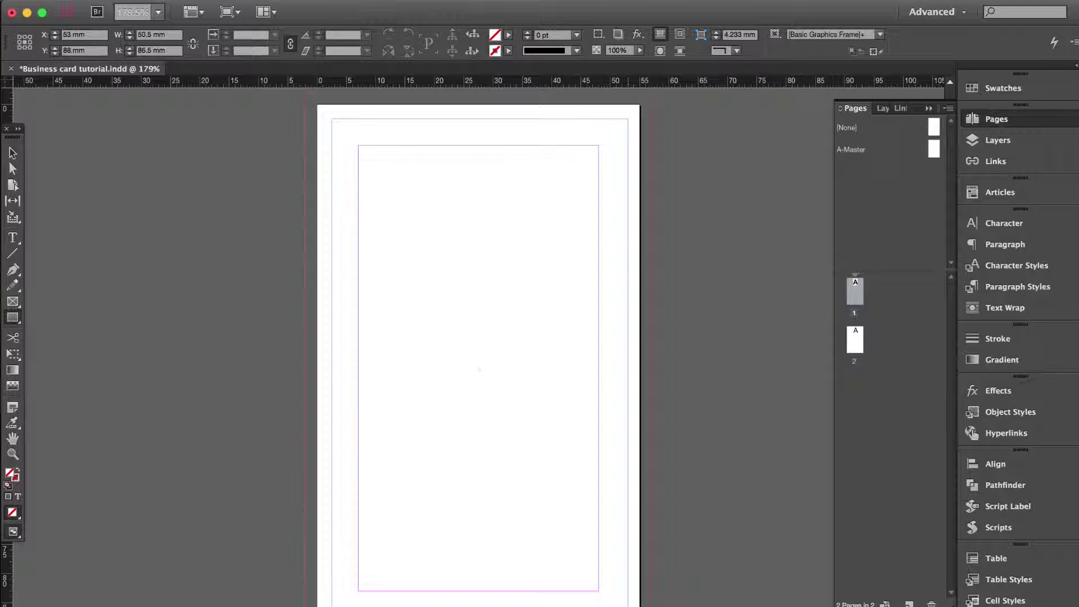
{"action": "key", "text": "v"}
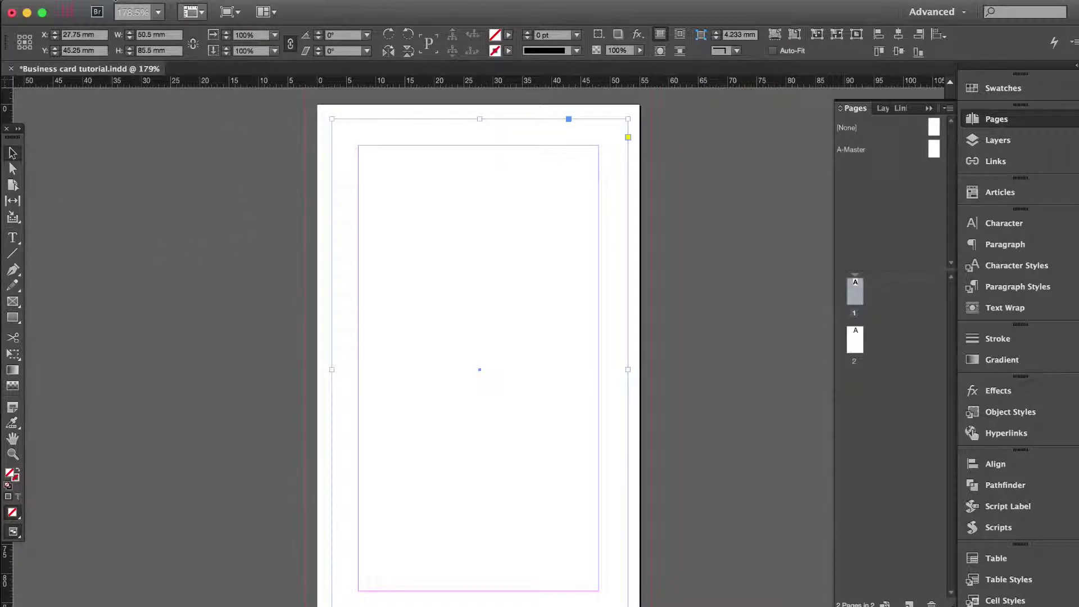
{"action": "left_click", "coordinate": [117, 2]}
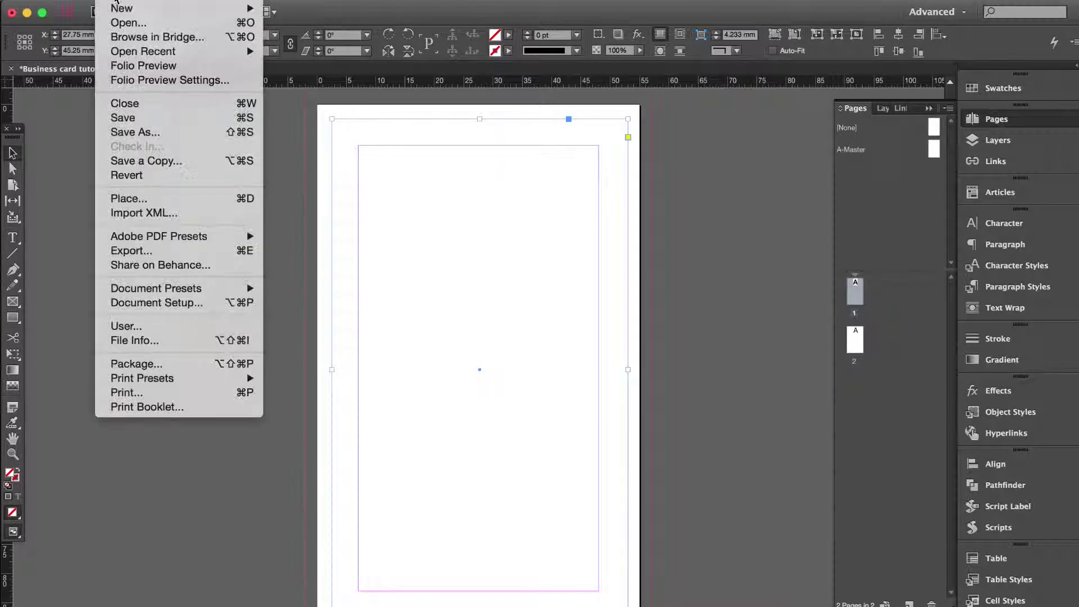
{"action": "left_click", "coordinate": [134, 201]}
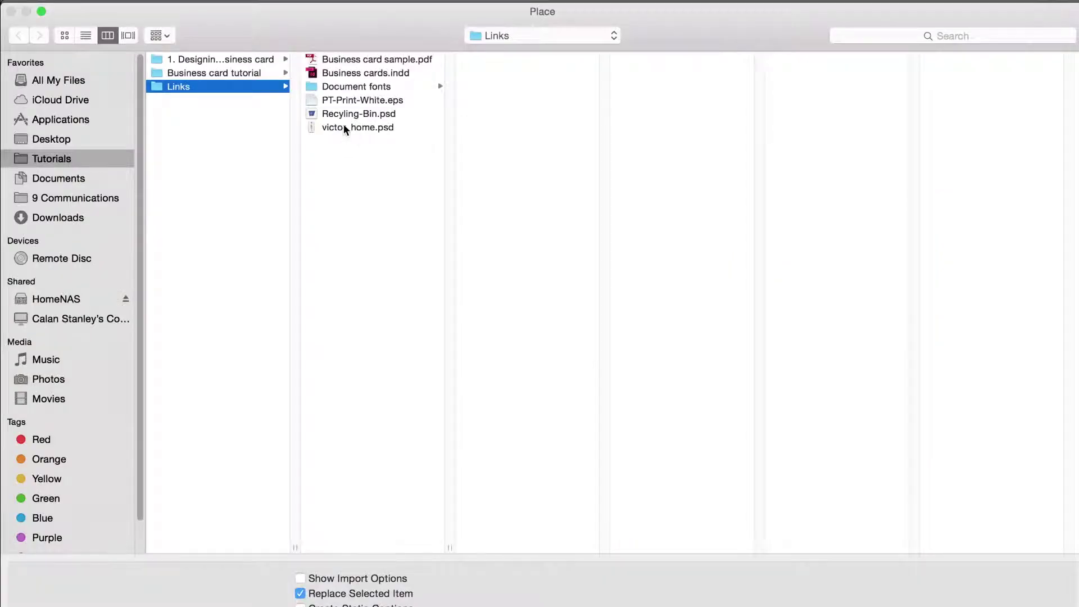
{"action": "left_click", "coordinate": [341, 127]}
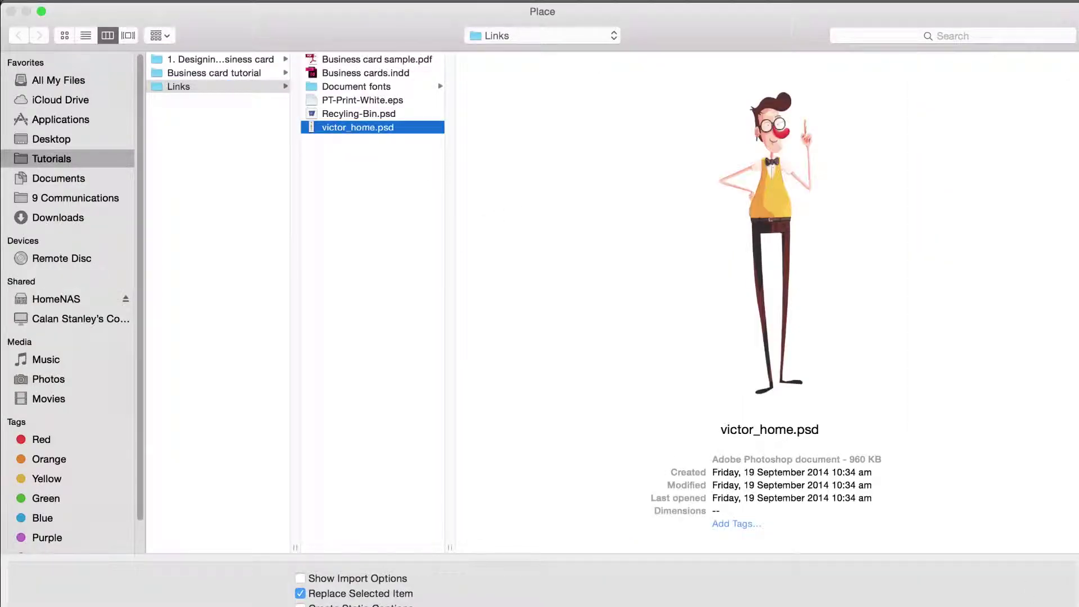
{"action": "key", "text": "Return"}
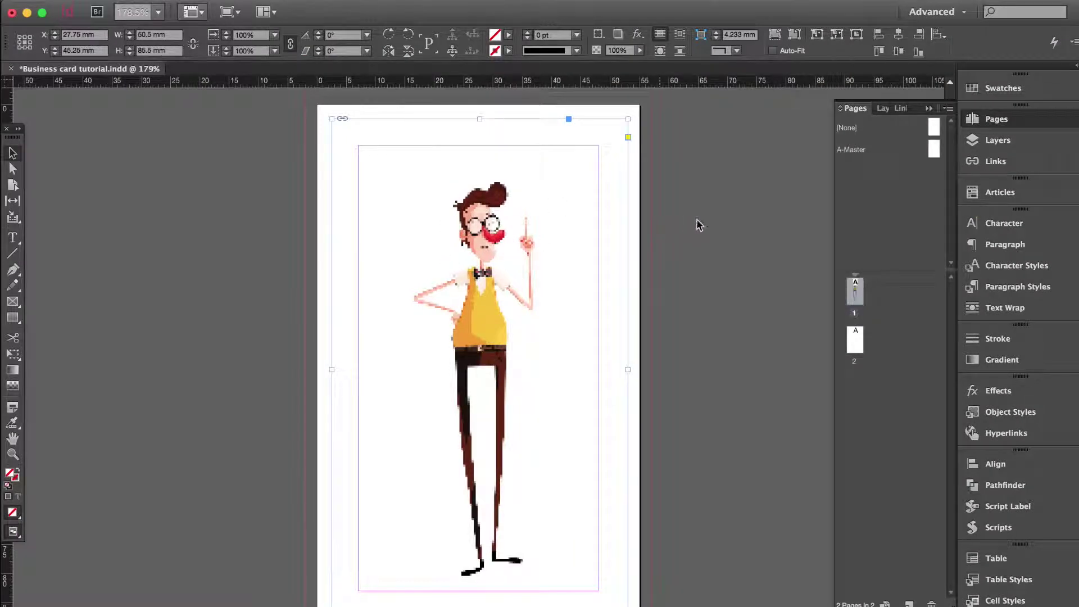
Turn on Overprint Preview and deselect the image frame.
{"action": "left_click", "coordinate": [345, 0]}
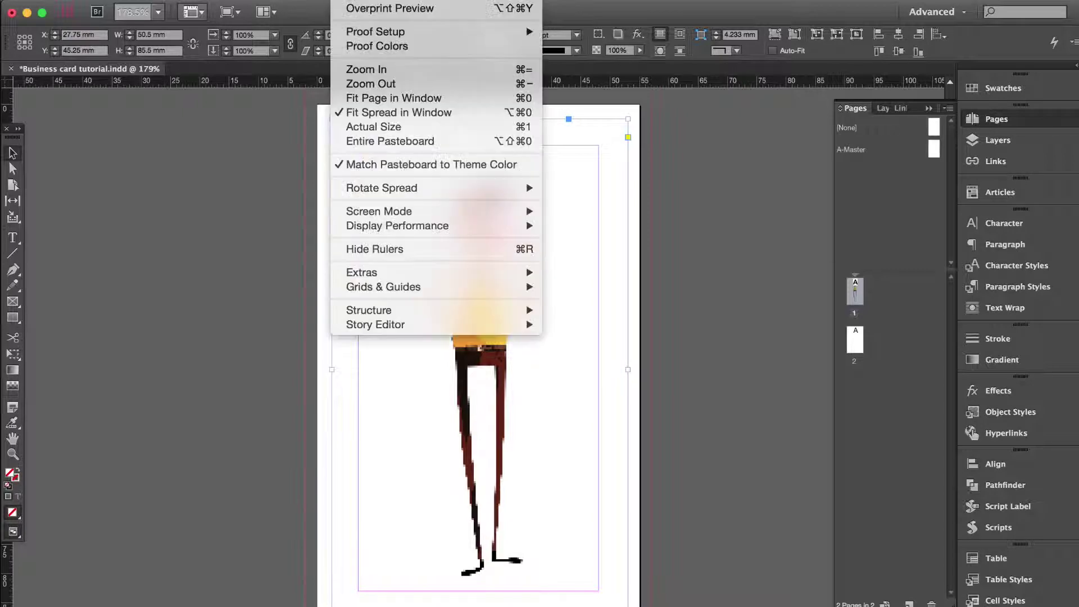
{"action": "left_click", "coordinate": [377, 10]}
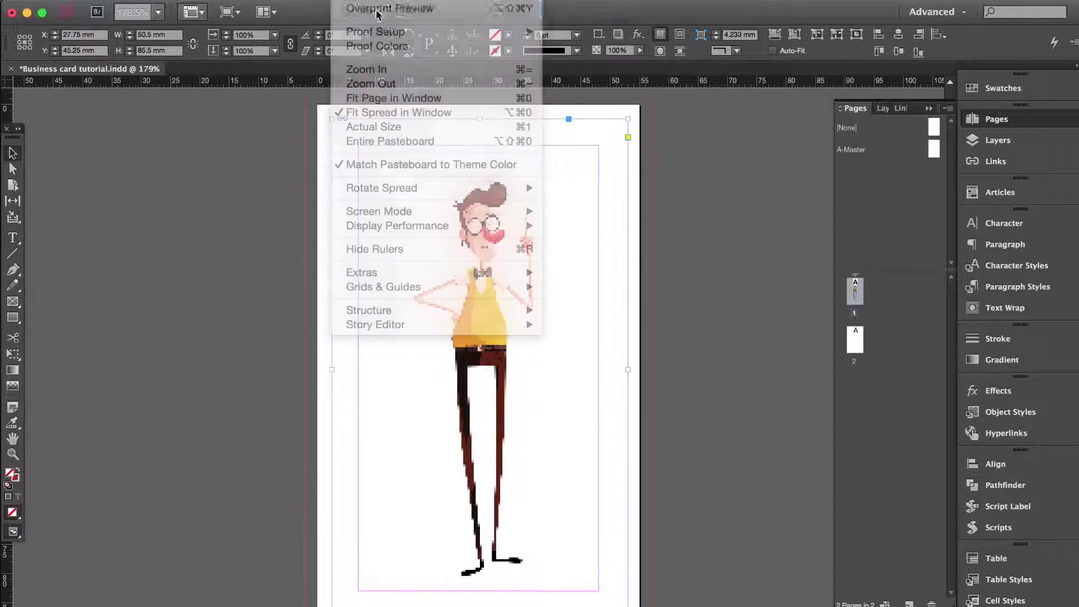
{"action": "left_click", "coordinate": [709, 206]}
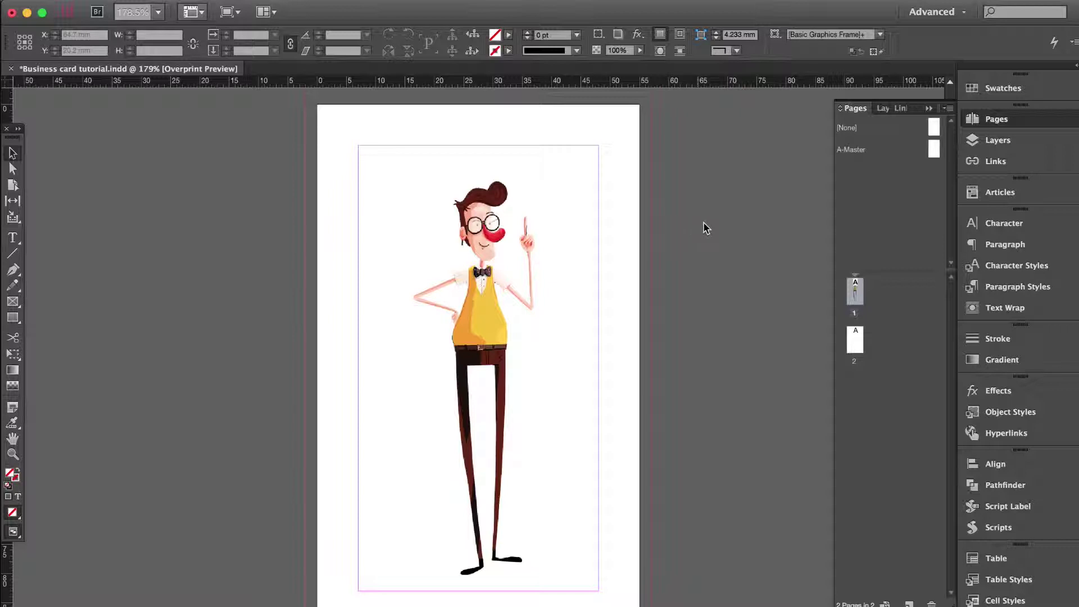
{"action": "key", "text": "super+Tab"}
{"action": "key", "text": "super+Tab"}
{"action": "key", "text": "super+Tab"}
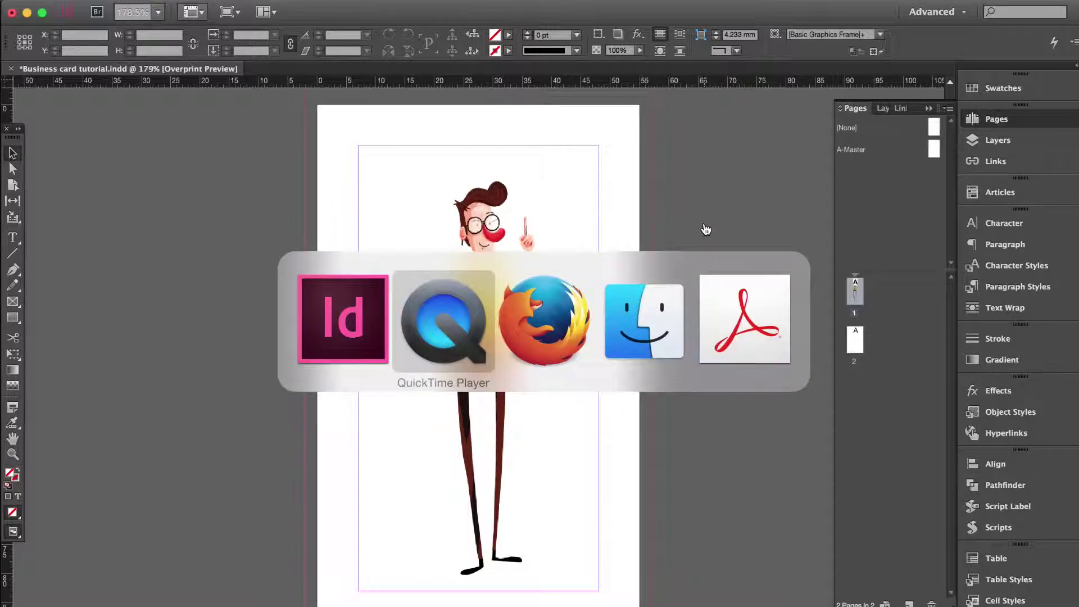
{"action": "left_click", "coordinate": [540, 320]}
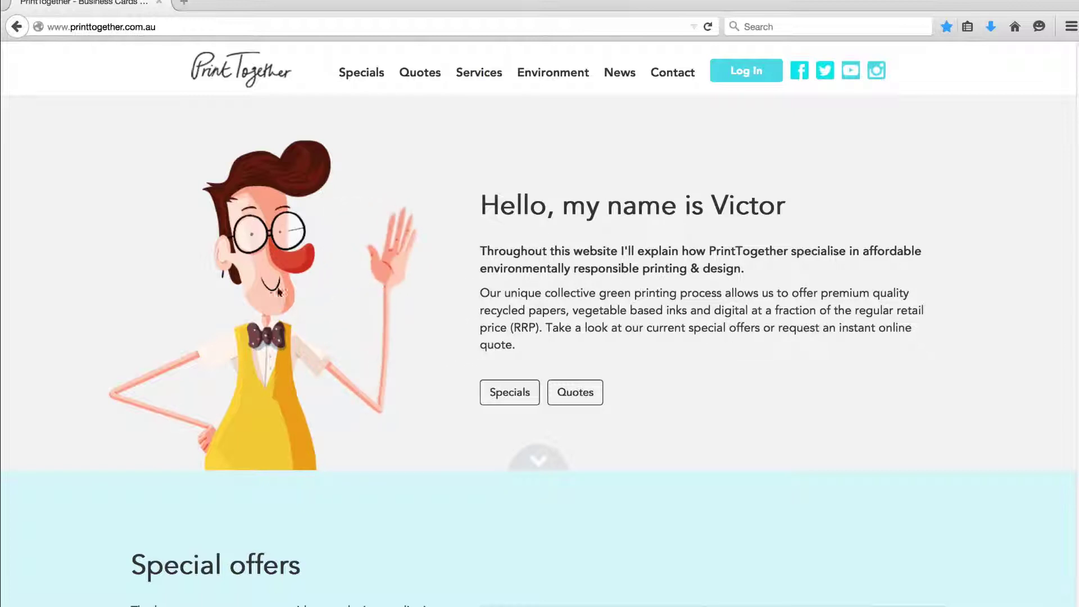
{"action": "key", "text": "super+Tab"}
Deselect the image and switch the screen mode to Preview.
{"action": "left_click", "coordinate": [435, 336]}
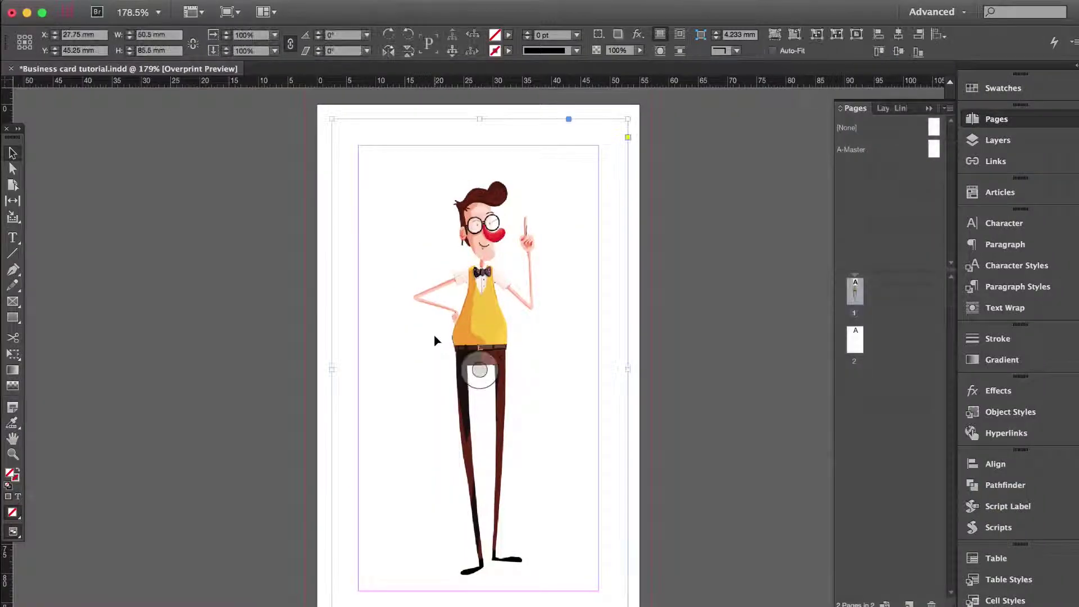
{"action": "left_click", "coordinate": [749, 291]}
{"action": "left_click", "coordinate": [227, 12]}
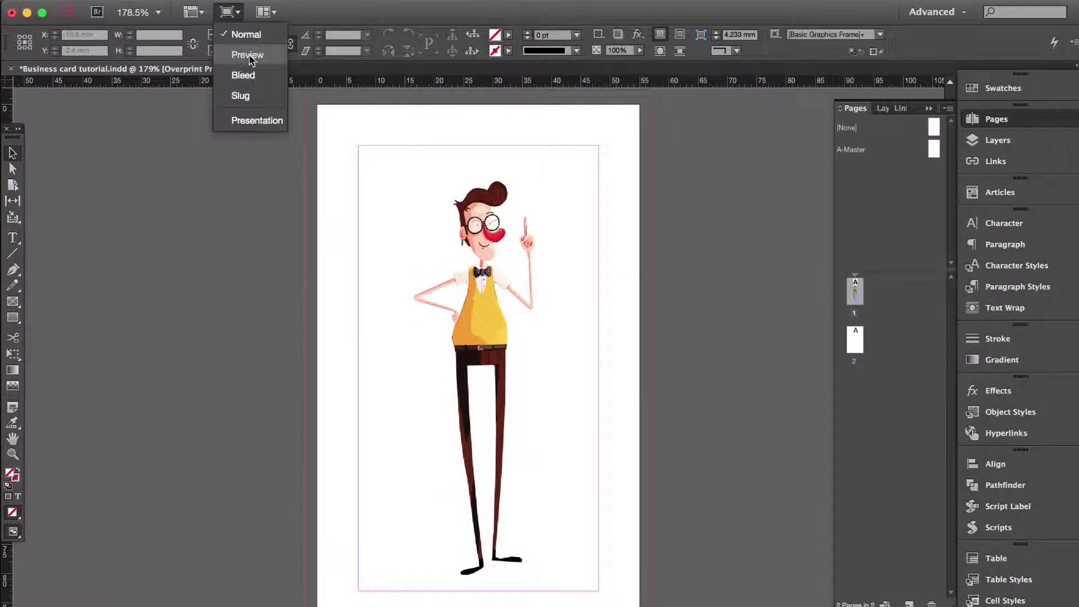
{"action": "left_click", "coordinate": [247, 55]}
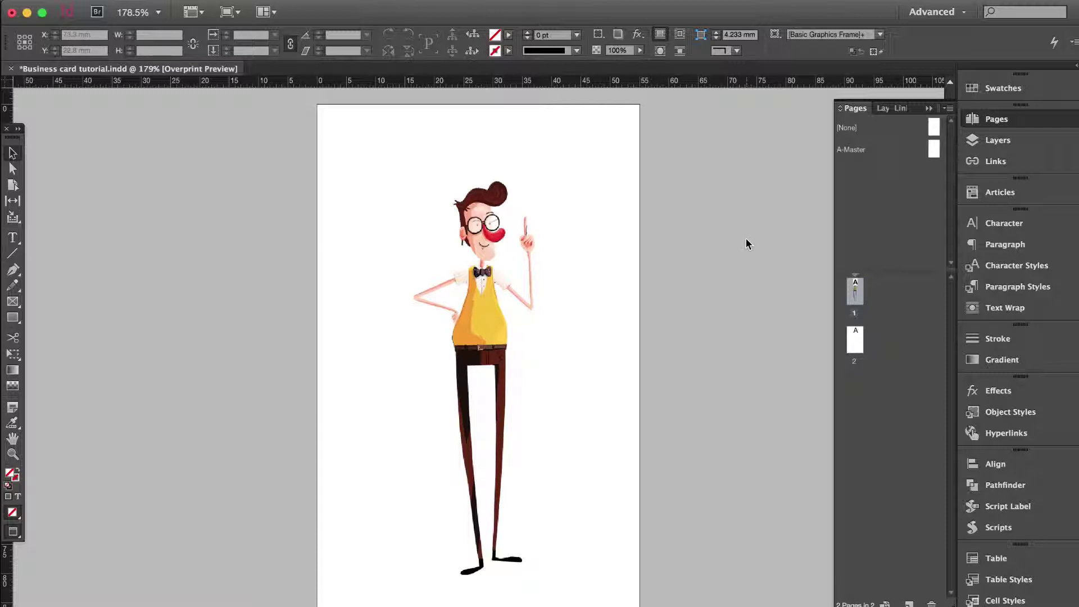
Draw a lower-half frame, place the recycling bin image, and fit it proportionally.
{"action": "key", "text": "m"}
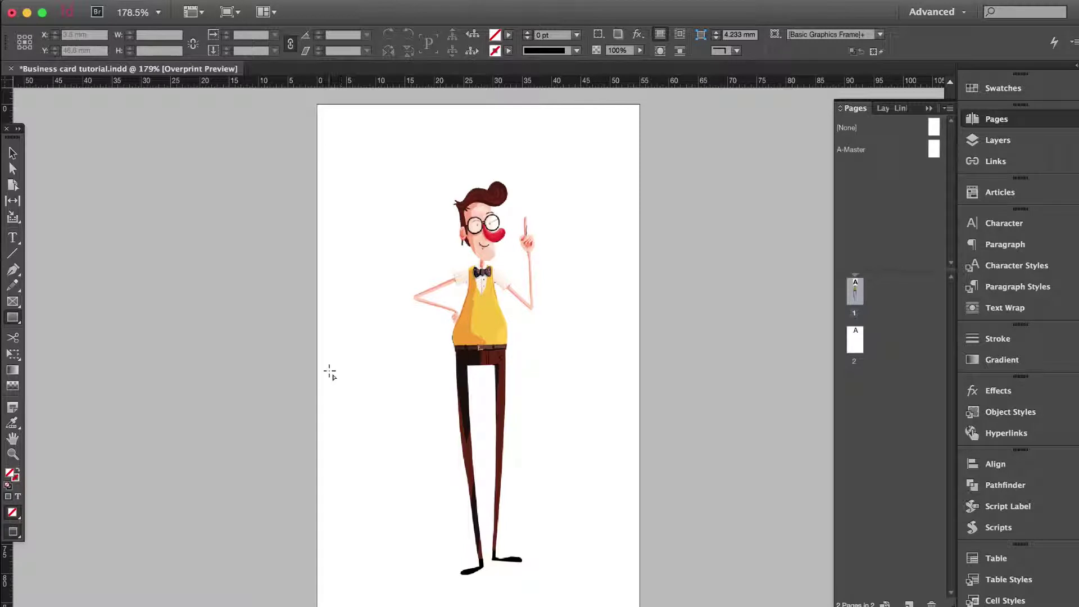
{"action": "left_click_drag", "start_coordinate": [330, 371], "coordinate": [628, 606]}
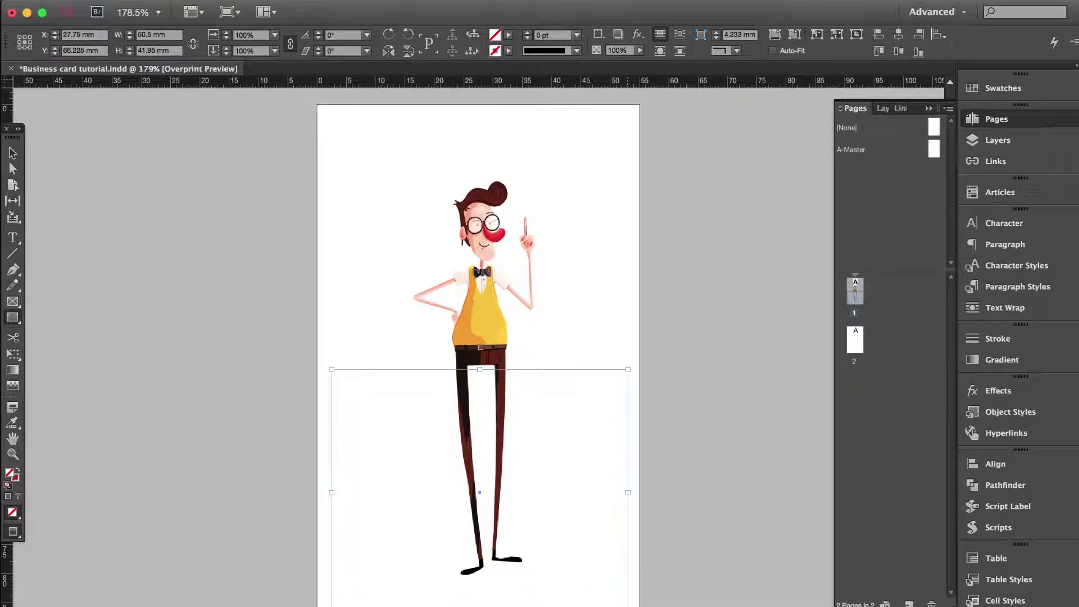
{"action": "key", "text": "super+d"}
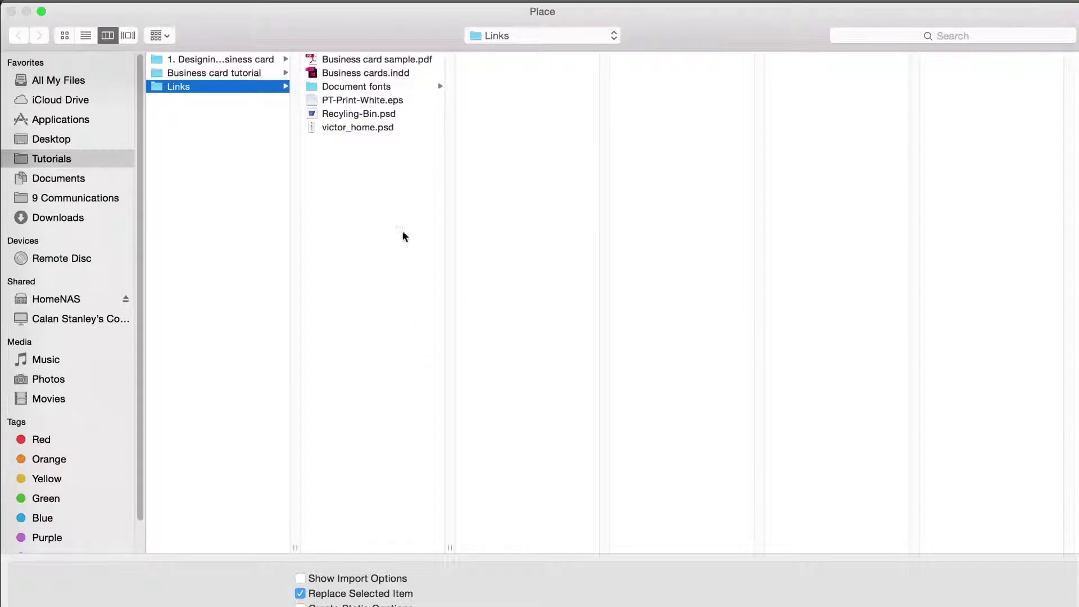
{"action": "left_click", "coordinate": [342, 114]}
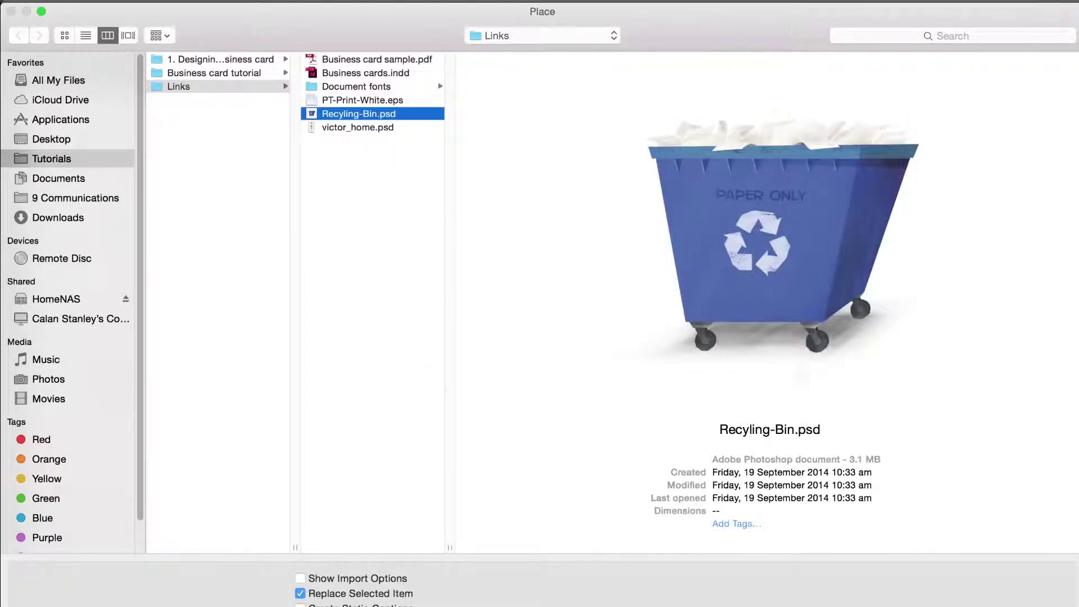
{"action": "key", "text": "Return"}
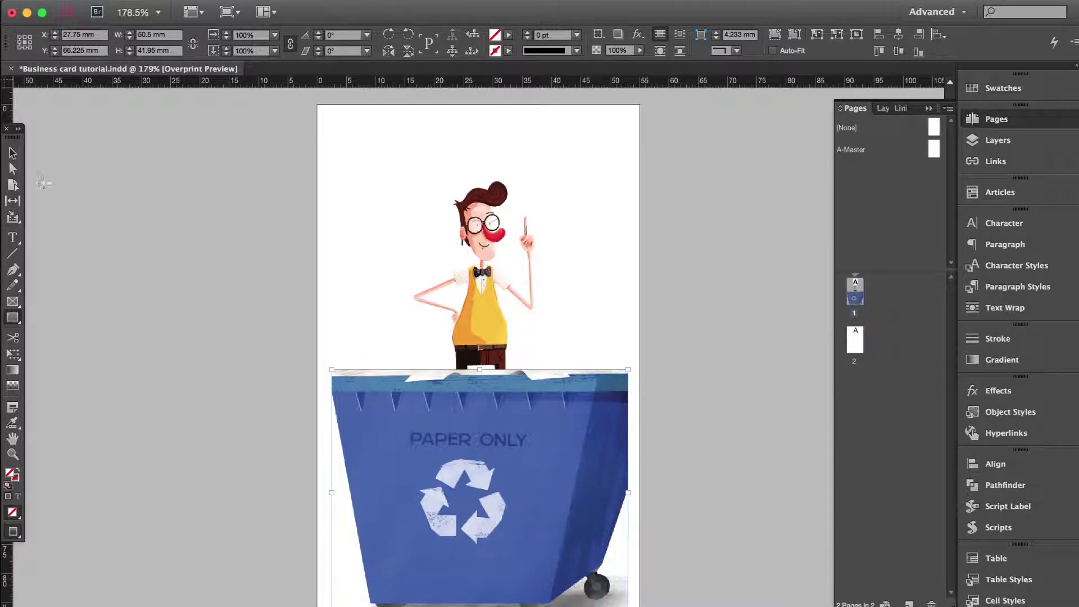
{"action": "left_click", "coordinate": [14, 152]}
{"action": "left_click", "coordinate": [775, 36]}
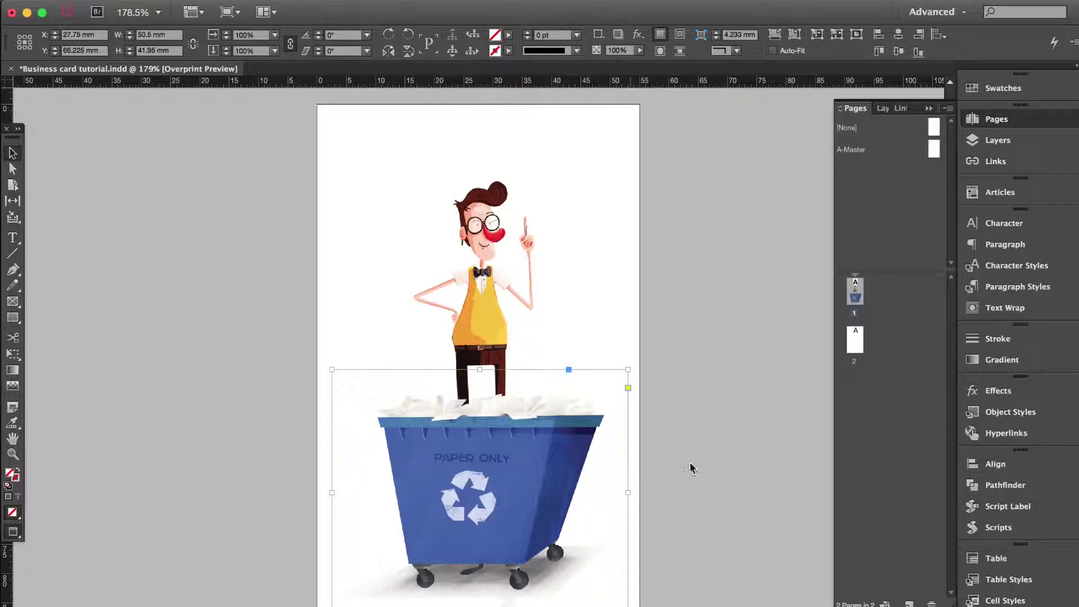
Return to Normal screen mode, nudge the bin one step left and up, then deselect.
{"action": "left_click", "coordinate": [229, 12]}
{"action": "left_click", "coordinate": [242, 35]}
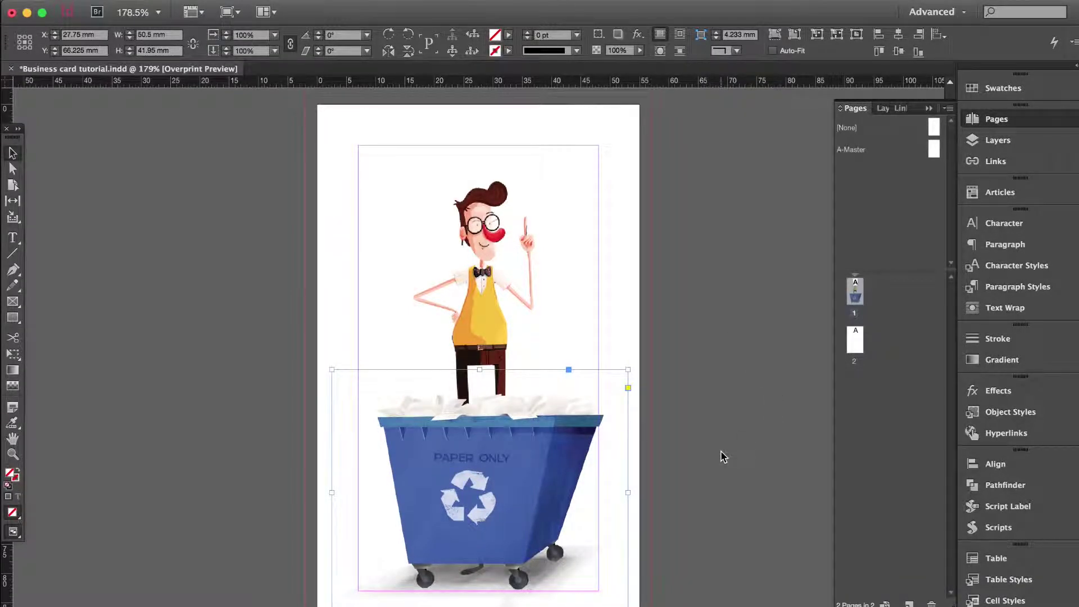
{"action": "key", "text": "Left"}
{"action": "key", "text": "Left"}
{"action": "key", "text": "Left"}
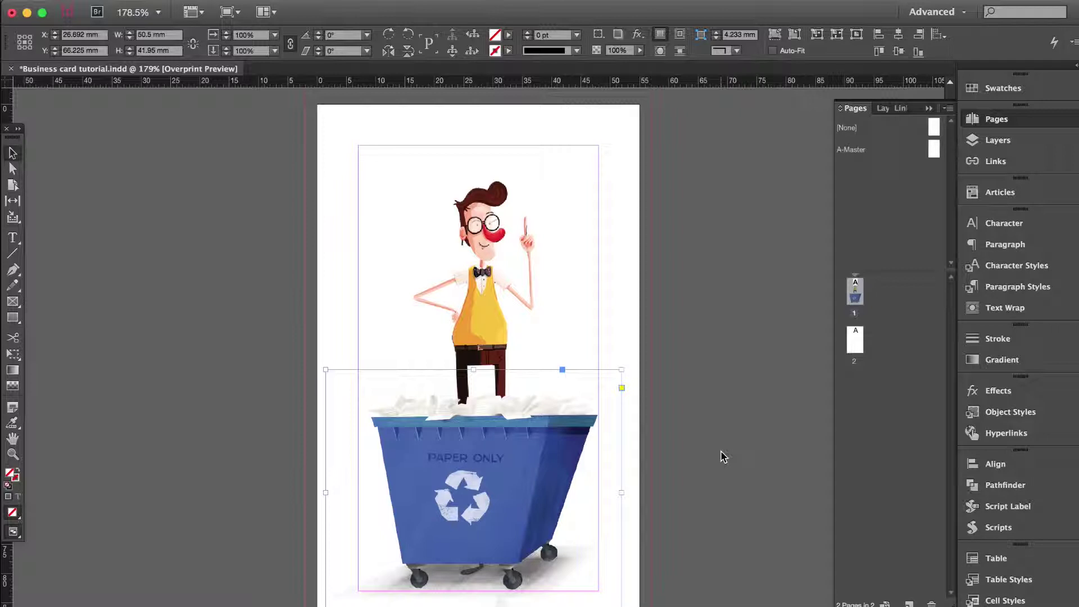
{"action": "key", "text": "Up"}
{"action": "key", "text": "Up"}
{"action": "key", "text": "Up"}
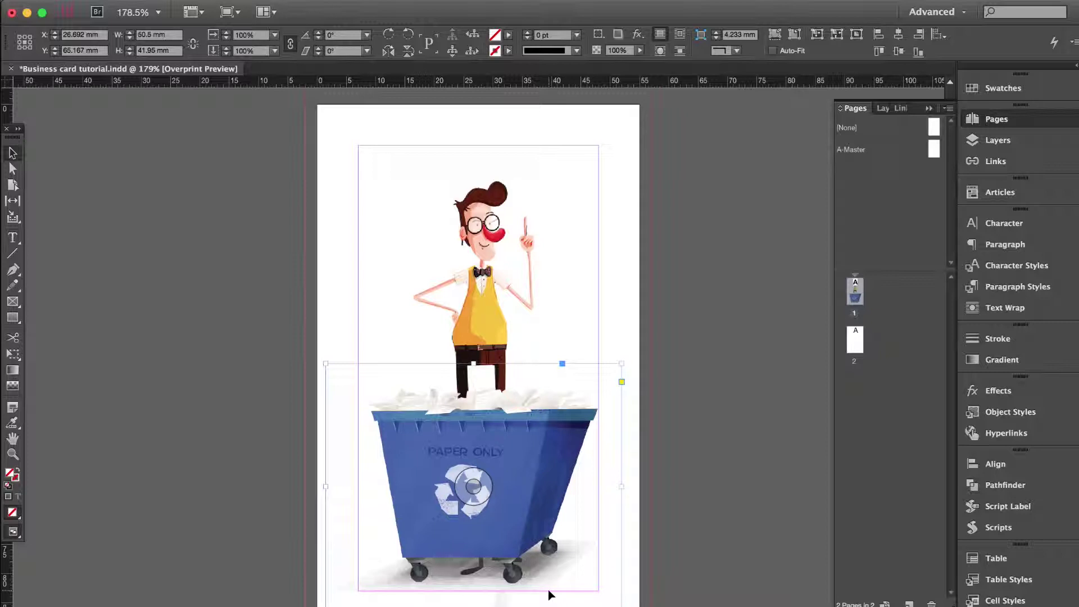
{"action": "key", "text": "super+shift+a"}
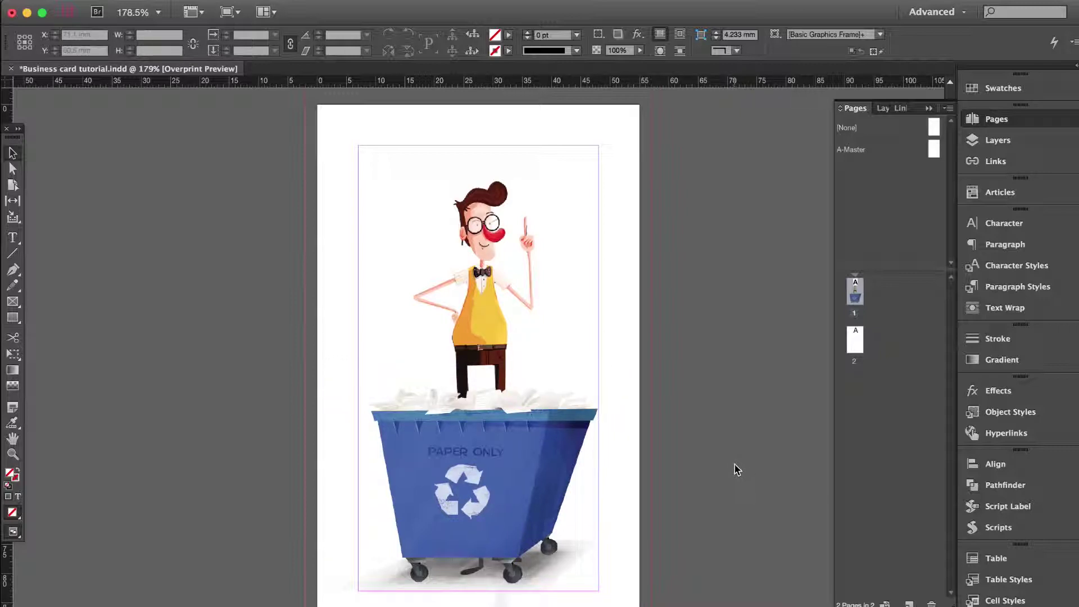
Rotate the character frame 180° with two 90° clockwise turns and nudge it up twice.
{"action": "left_click", "coordinate": [479, 368]}
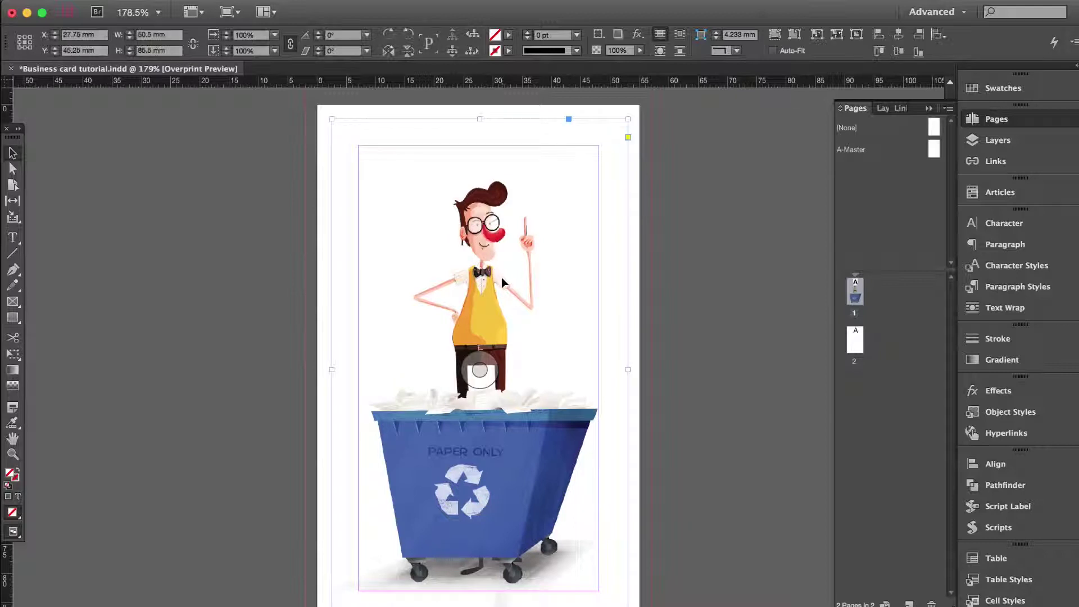
{"action": "left_click", "coordinate": [388, 36]}
{"action": "left_click", "coordinate": [388, 36]}
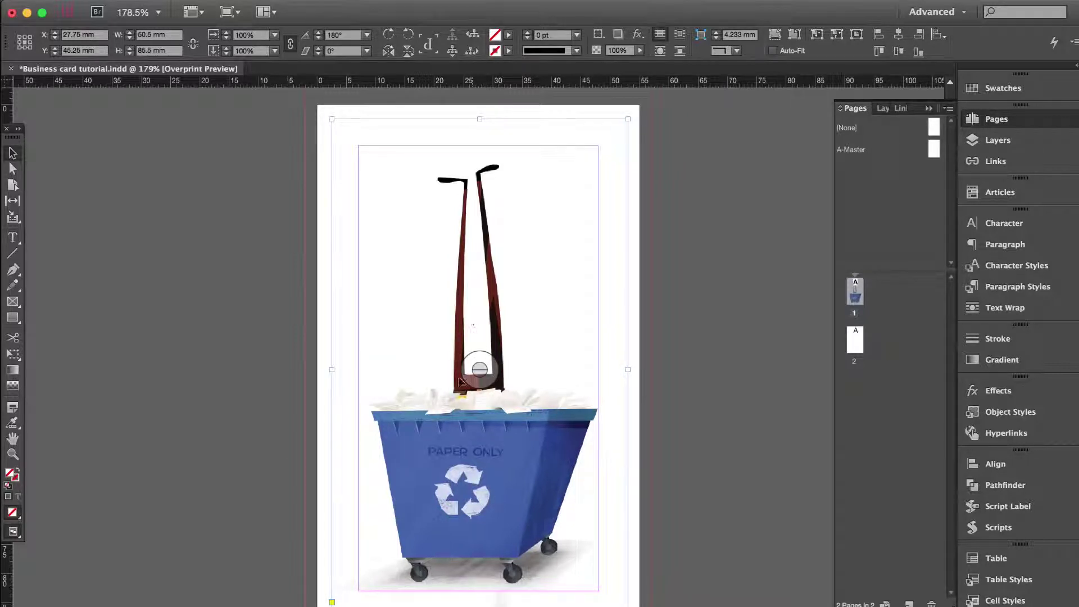
{"action": "key", "text": "Up"}
{"action": "key", "text": "Up"}
{"action": "key", "text": "Up"}
{"action": "key", "text": "Up"}
{"action": "key", "text": "Up"}
{"action": "key", "text": "Up"}
{"action": "key", "text": "Up"}
{"action": "key", "text": "Up"}
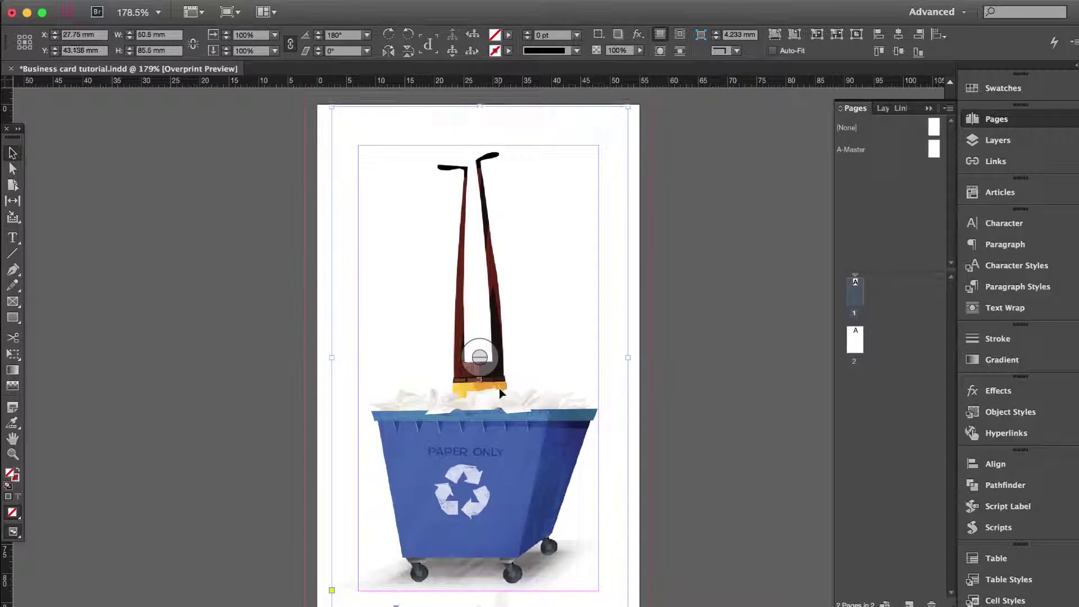
{"action": "key", "text": "Up"}
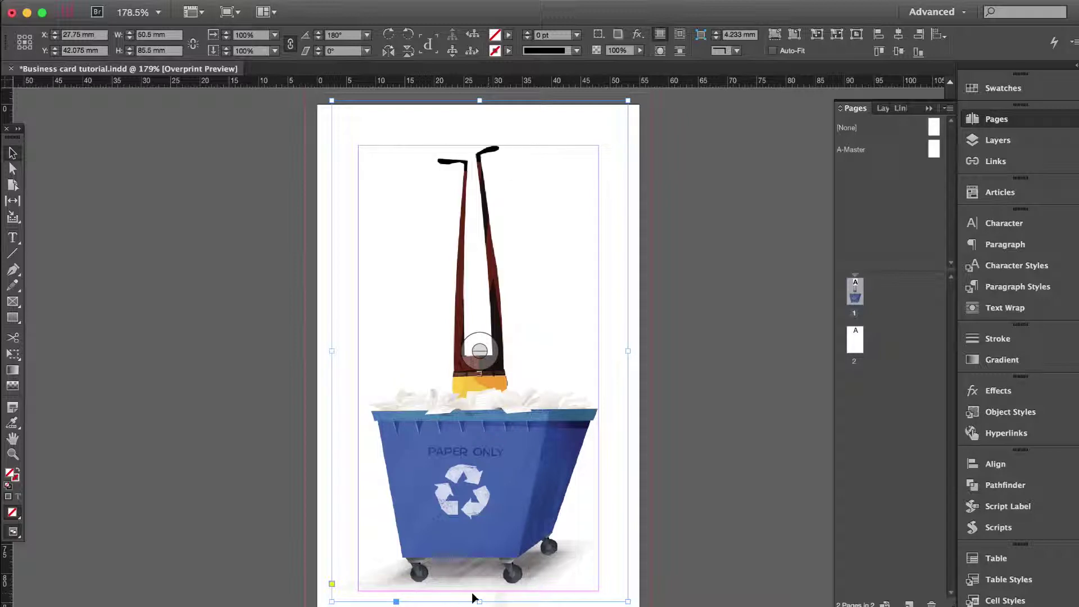
{"action": "left_click", "coordinate": [705, 258]}
{"action": "left_click", "coordinate": [227, 12]}
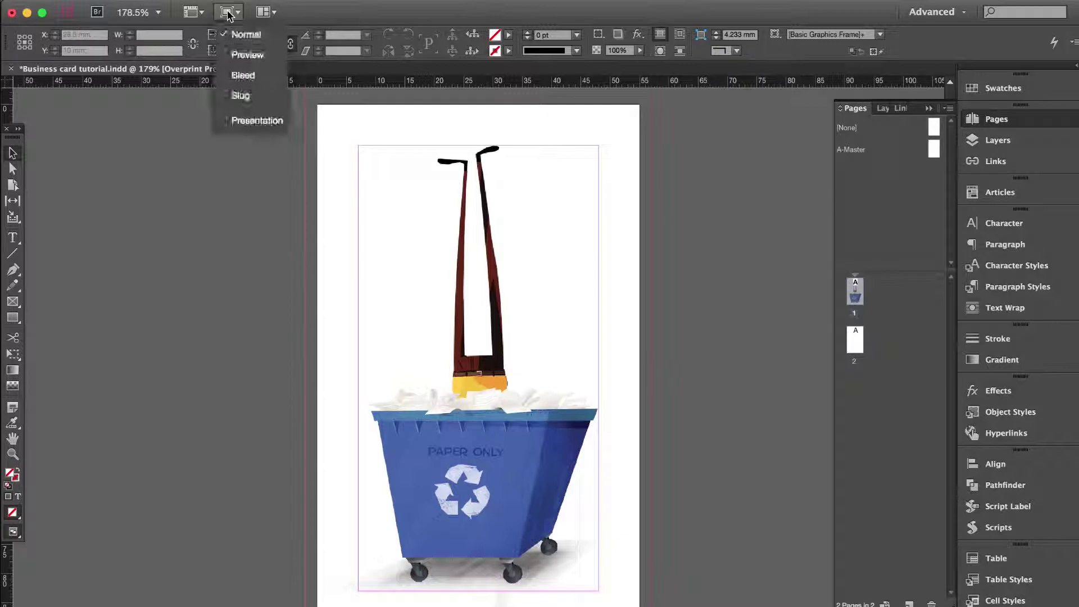
Switch the screen mode to Preview to view the upside-down character in the bin.
{"action": "left_click", "coordinate": [238, 55]}
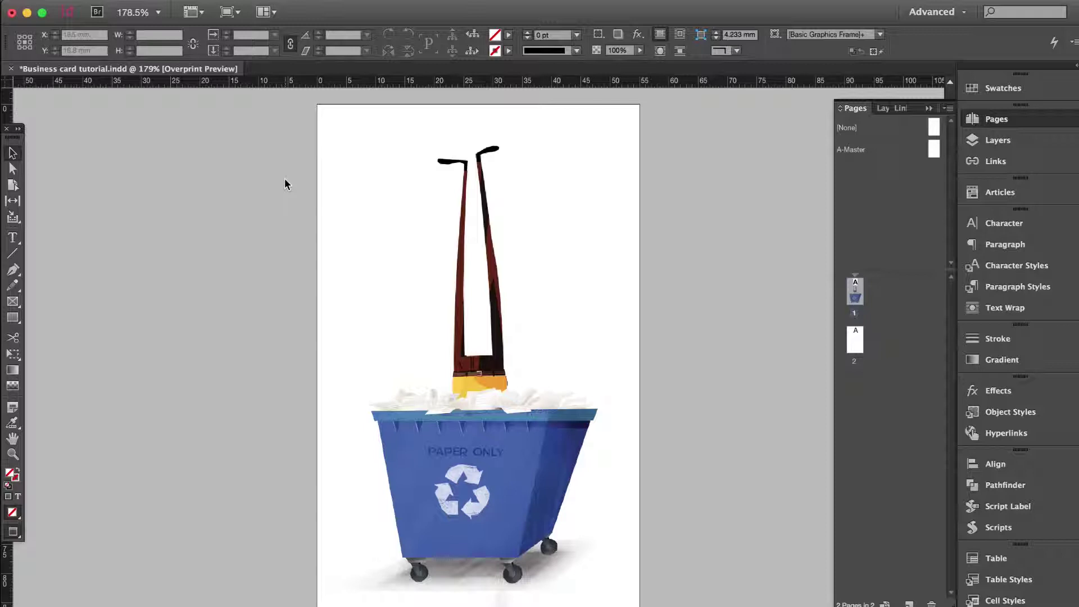
Return to Normal mode and draw an empty 59 × 94 mm frame spanning the bleed.
{"action": "left_click", "coordinate": [228, 12]}
{"action": "left_click", "coordinate": [243, 37]}
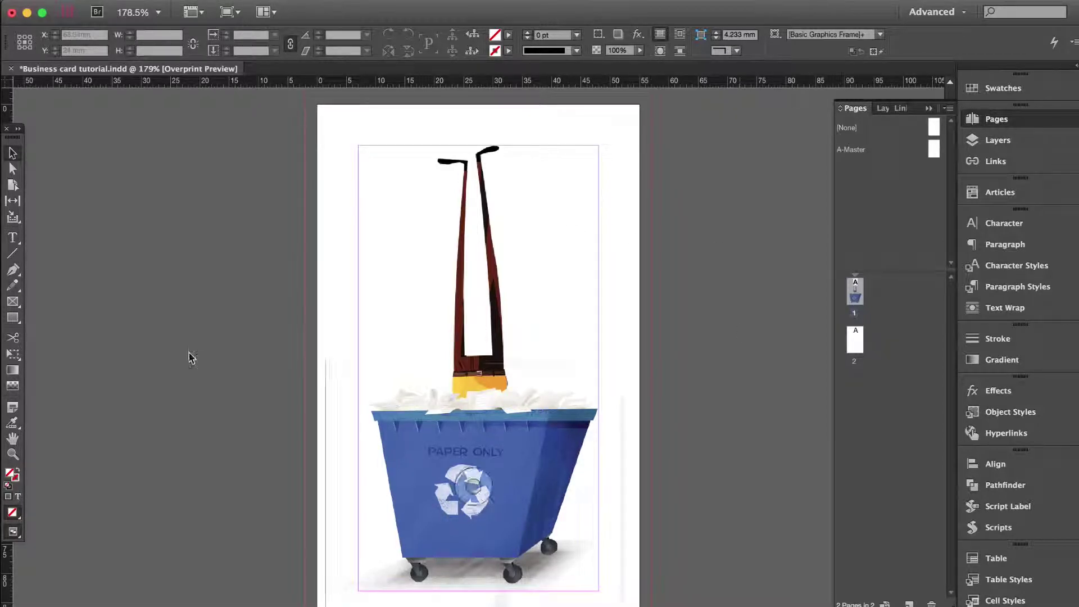
{"action": "key", "text": "m"}
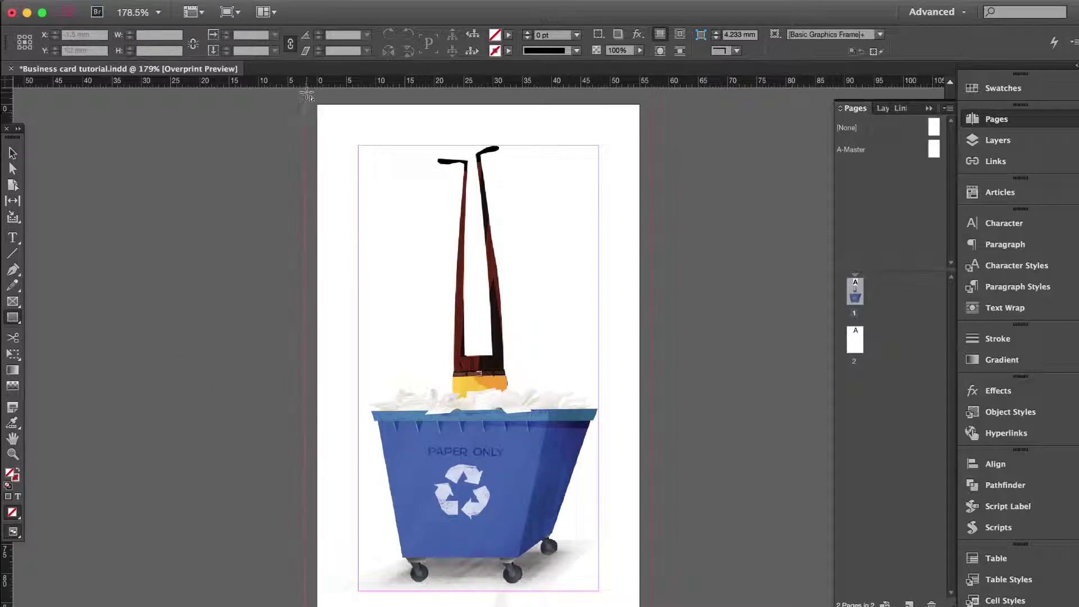
{"action": "left_click_drag", "start_coordinate": [305, 94], "coordinate": [651, 606]}
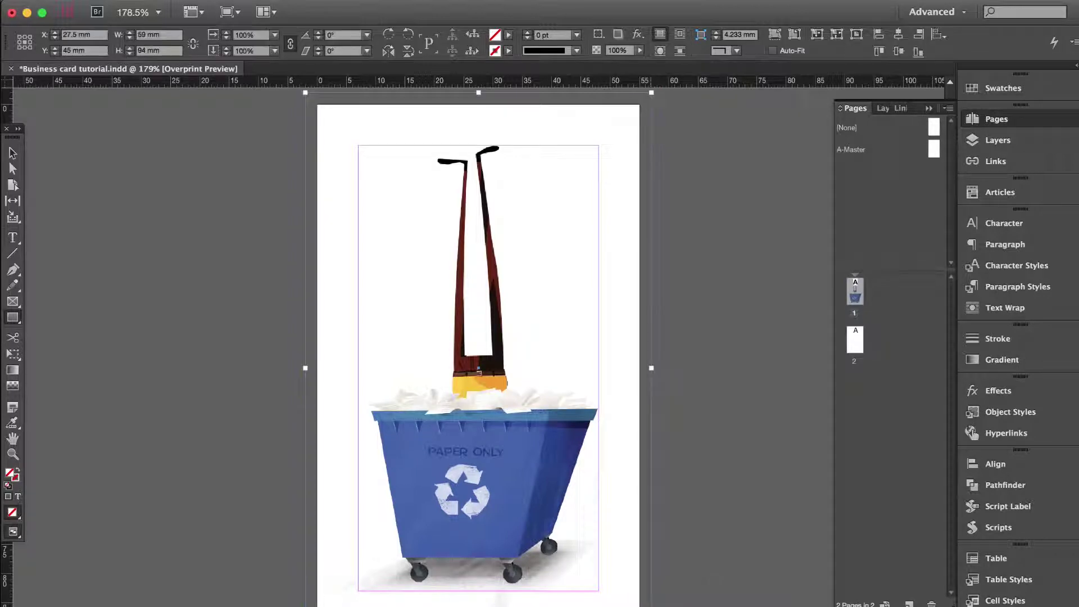
Start a new colour swatch and drag its CMYK sliders toward a pale off-white.
{"action": "left_click", "coordinate": [1003, 90]}
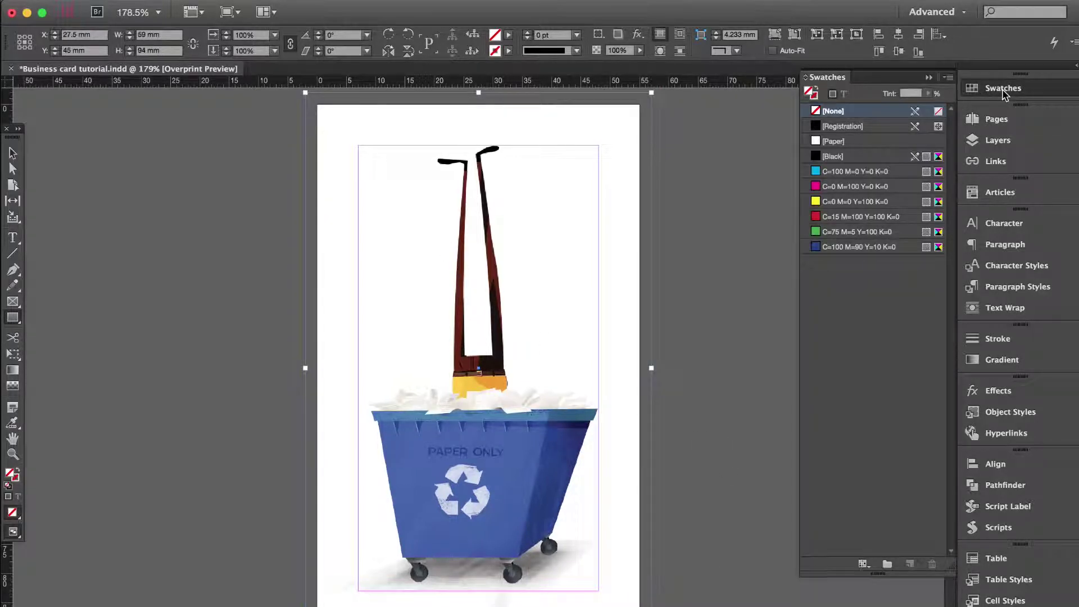
{"action": "left_click", "coordinate": [948, 79]}
{"action": "left_click", "coordinate": [869, 90]}
{"action": "left_click_drag", "start_coordinate": [458, 349], "coordinate": [509, 304]}
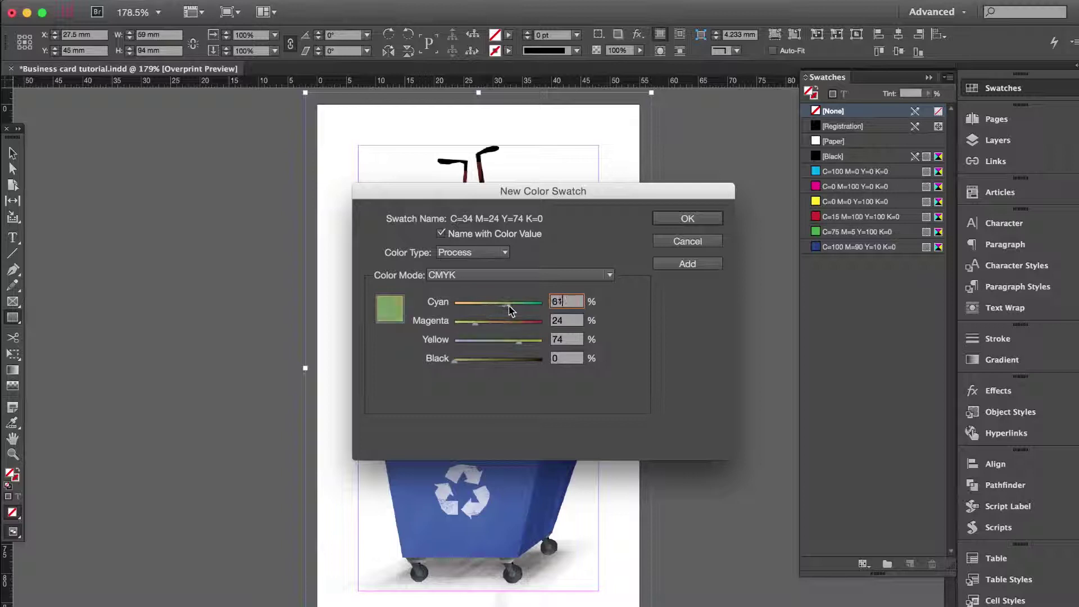
{"action": "left_click_drag", "start_coordinate": [469, 360], "coordinate": [445, 365]}
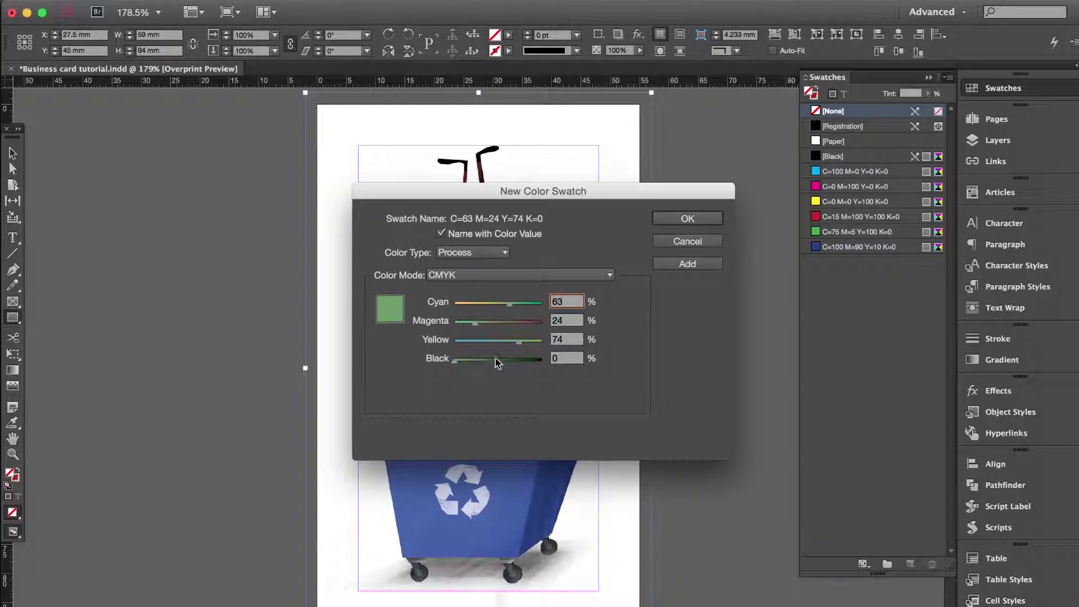
{"action": "left_click_drag", "start_coordinate": [475, 324], "coordinate": [459, 324]}
{"action": "left_click", "coordinate": [459, 305]}
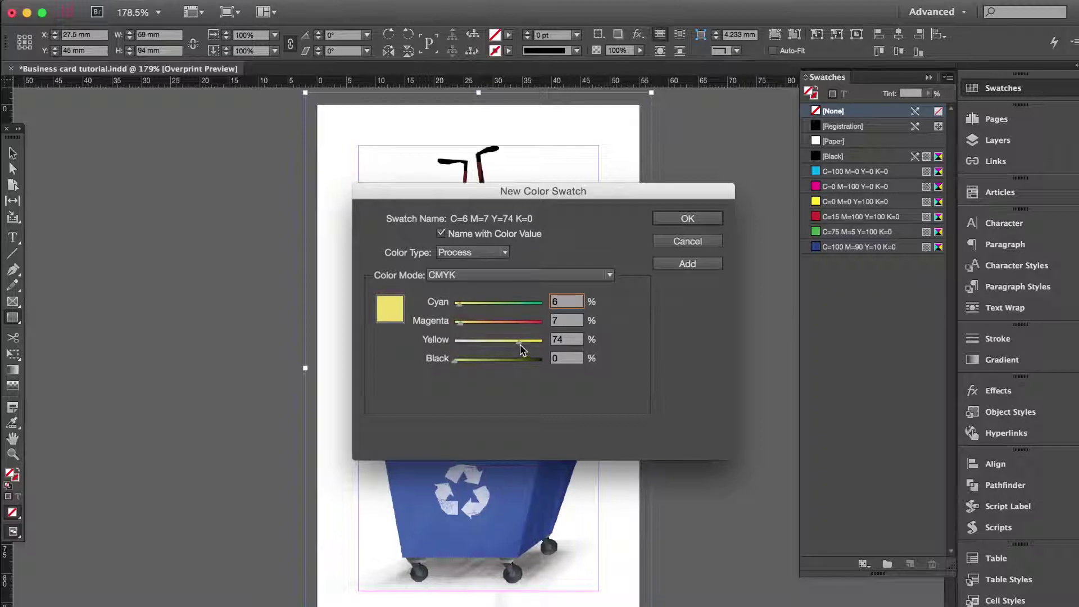
{"action": "left_click_drag", "start_coordinate": [517, 342], "coordinate": [461, 344]}
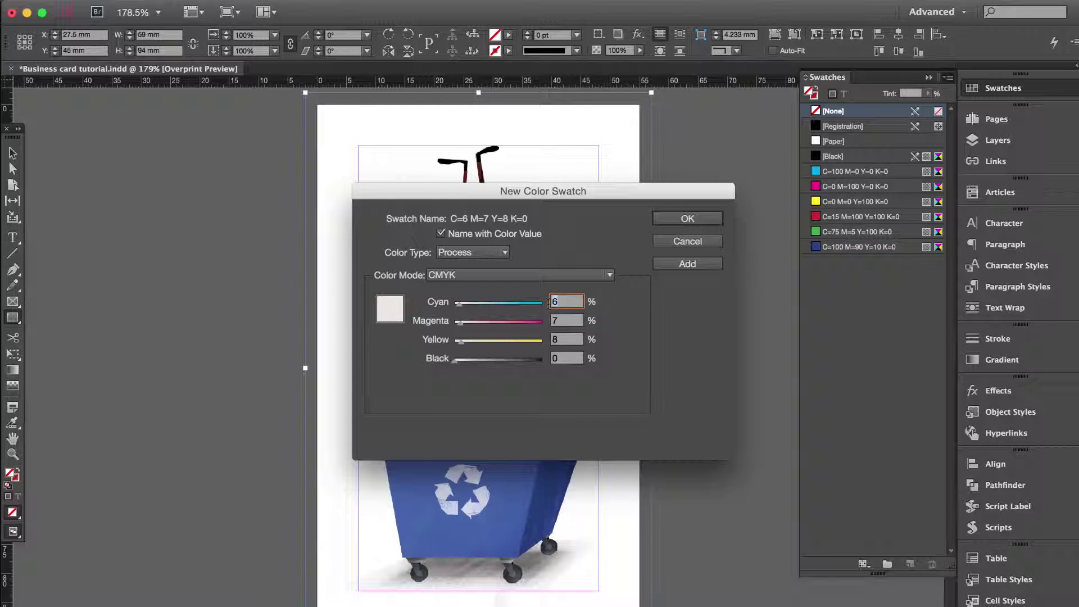
Set the swatch to C3 M3 Y3 K0 and apply it as the full-bleed frame's fill.
{"action": "type", "text": "3"}
{"action": "key", "text": "Tab"}
{"action": "type", "text": "3"}
{"action": "key", "text": "Tab"}
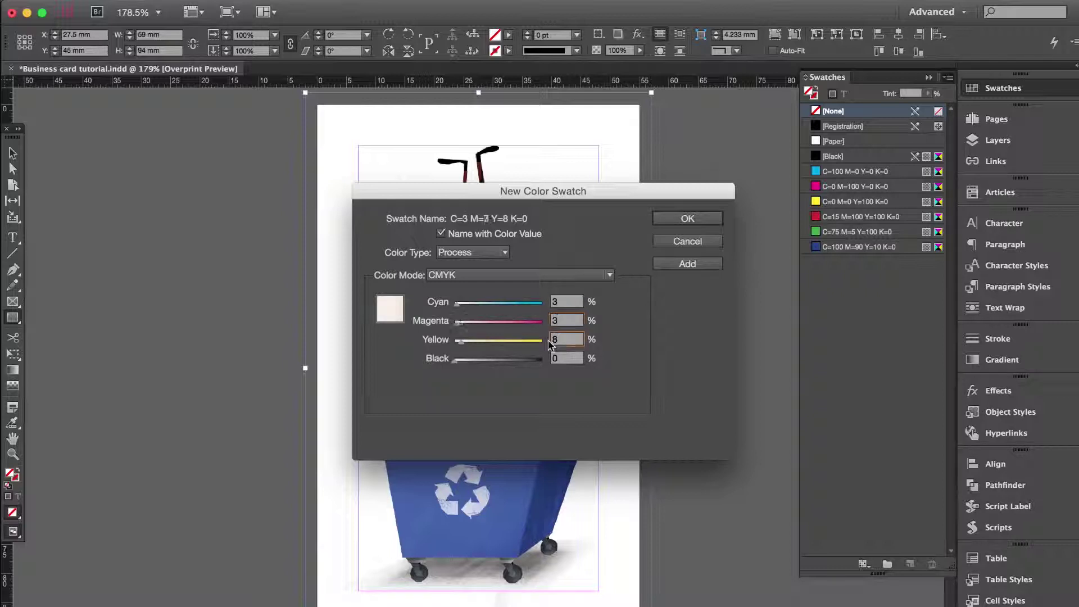
{"action": "type", "text": "3"}
{"action": "left_click", "coordinate": [564, 320]}
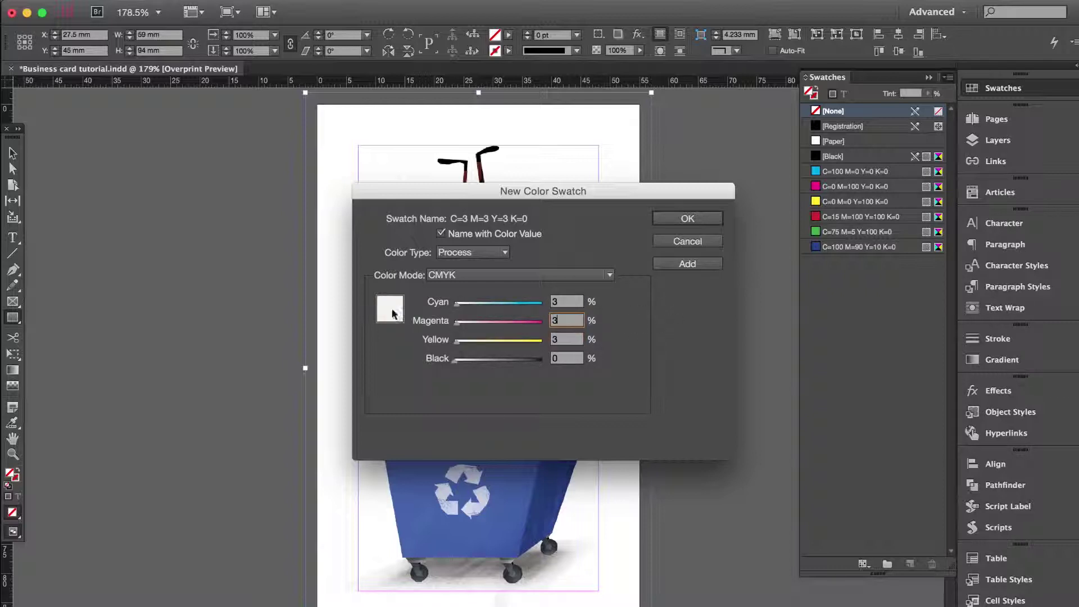
{"action": "left_click", "coordinate": [687, 218]}
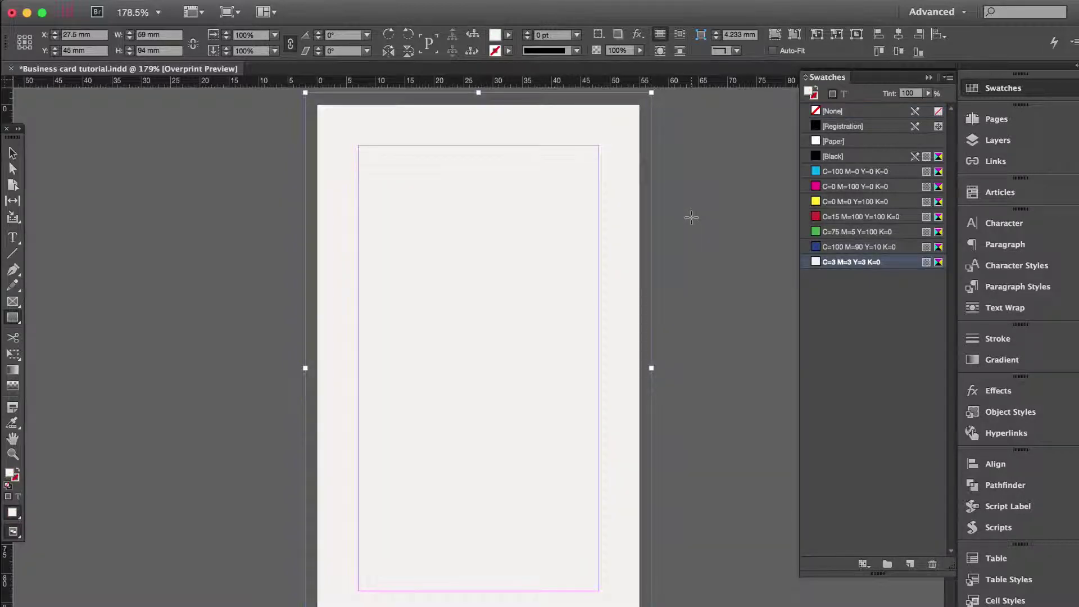
{"action": "left_click", "coordinate": [14, 153]}
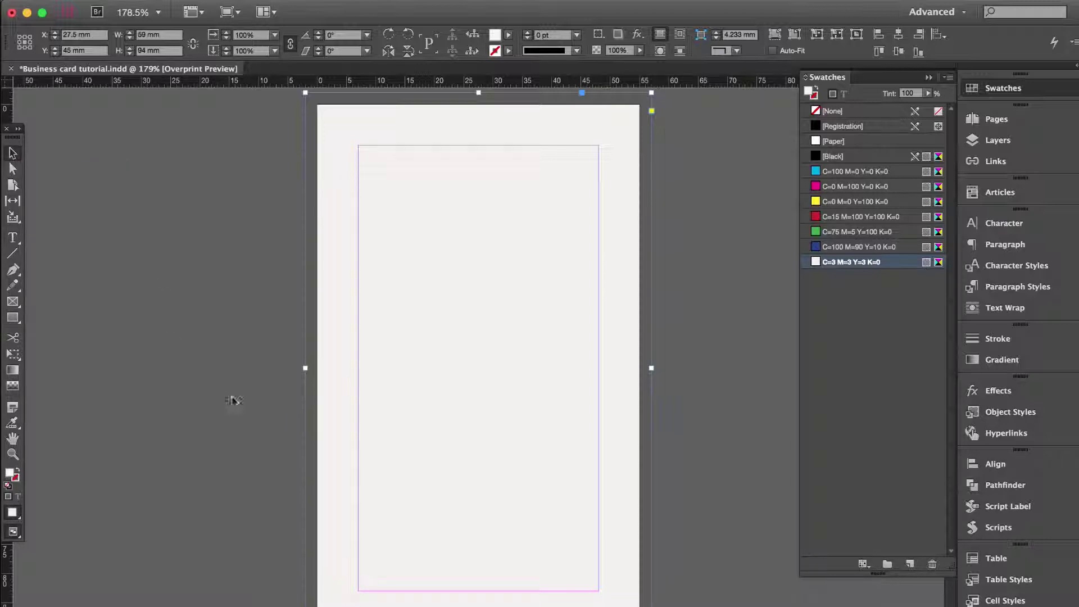
{"action": "left_click_drag", "start_coordinate": [305, 368], "coordinate": [334, 367]}
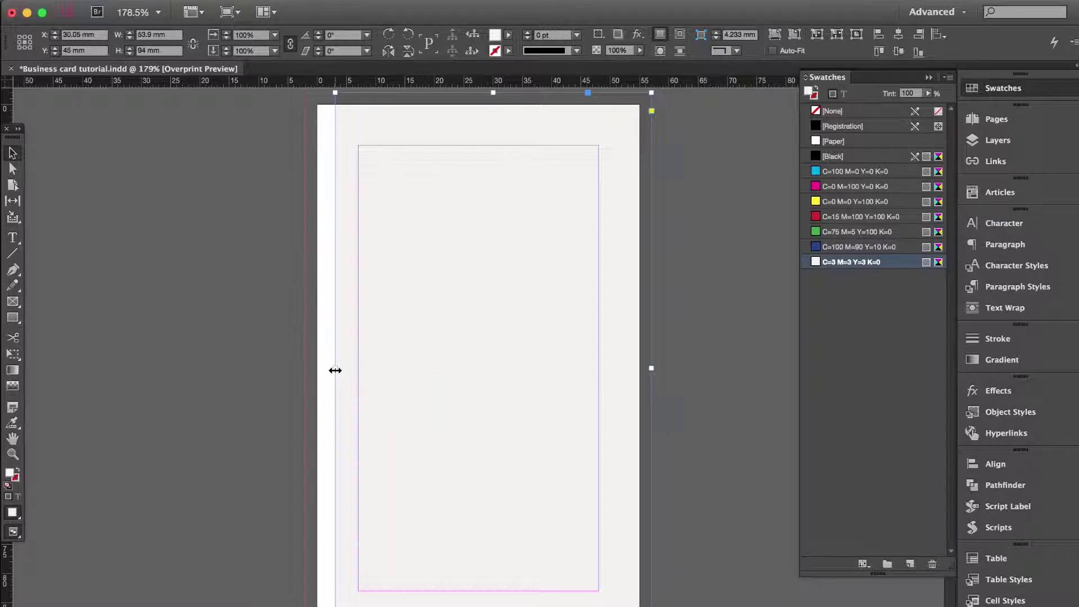
{"action": "left_click_drag", "start_coordinate": [334, 368], "coordinate": [305, 368]}
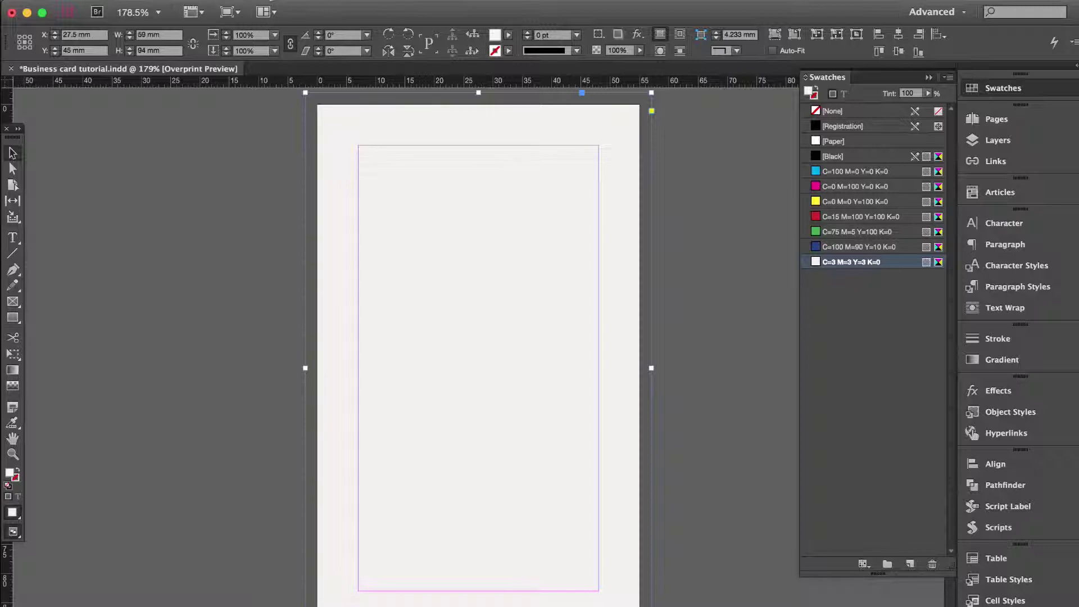
Send the off-white background frame behind the character and bin, then deselect it.
{"action": "left_click", "coordinate": [261, 0]}
{"action": "mouse_move", "coordinate": [278, 37]}
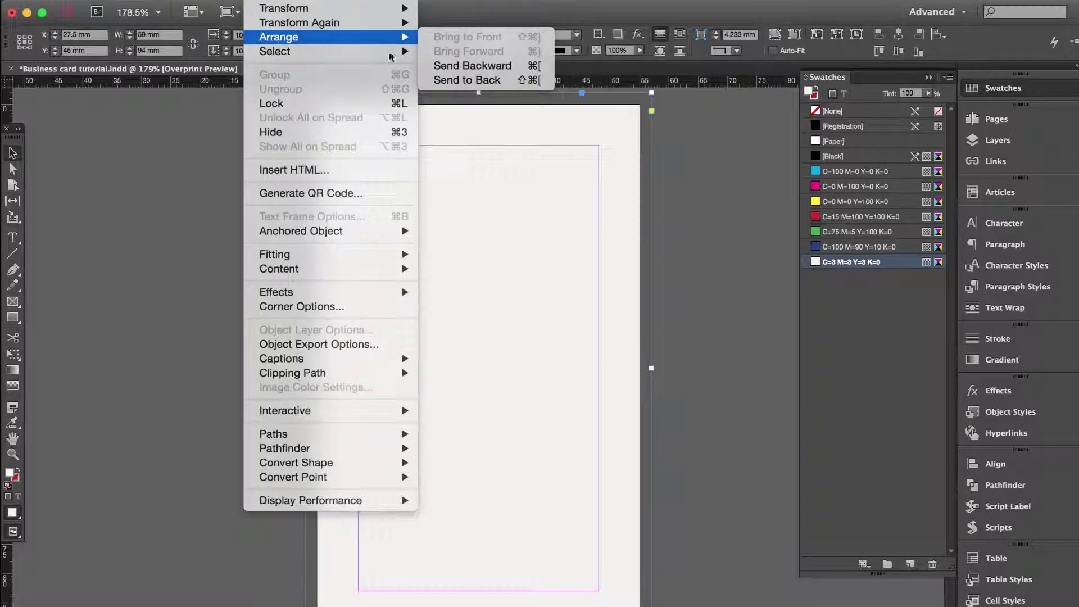
{"action": "left_click", "coordinate": [460, 83]}
{"action": "left_click", "coordinate": [713, 246]}
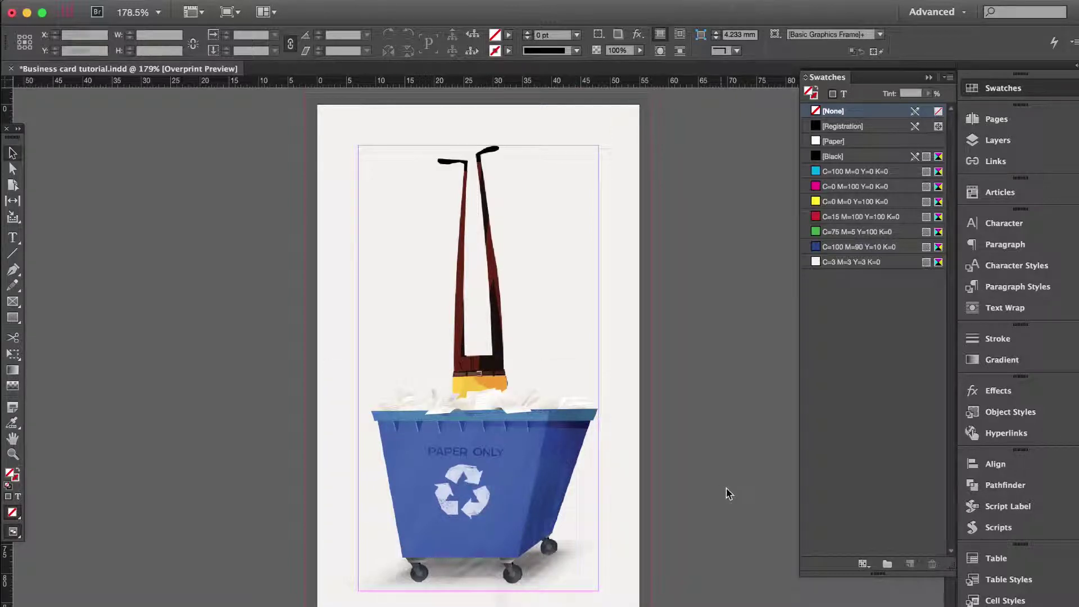
Switch to Preview screen mode and show the Pages panel to review the card.
{"action": "left_click", "coordinate": [232, 12]}
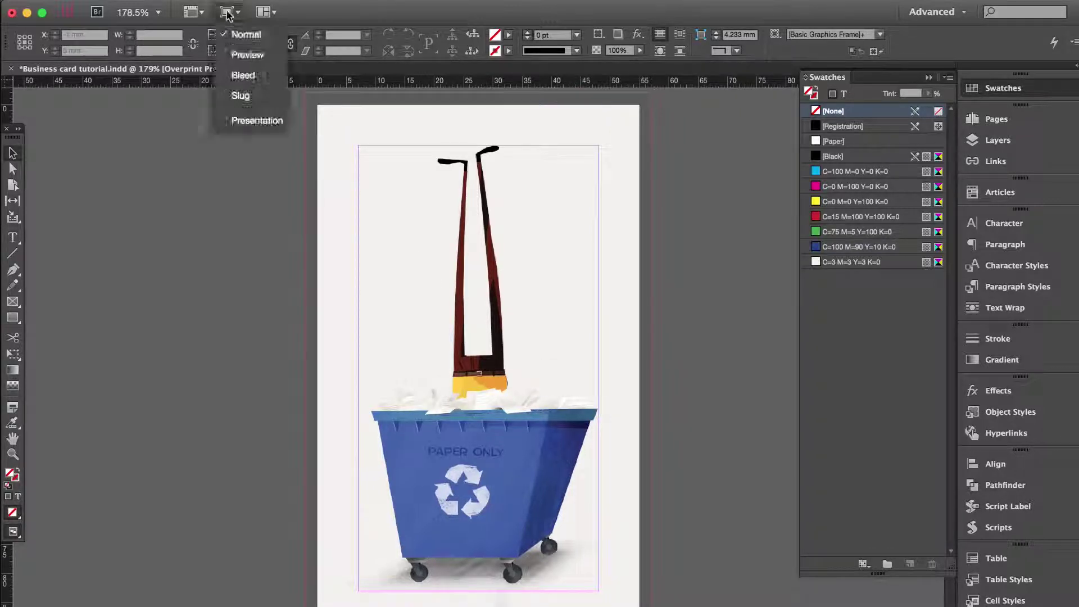
{"action": "left_click", "coordinate": [248, 53]}
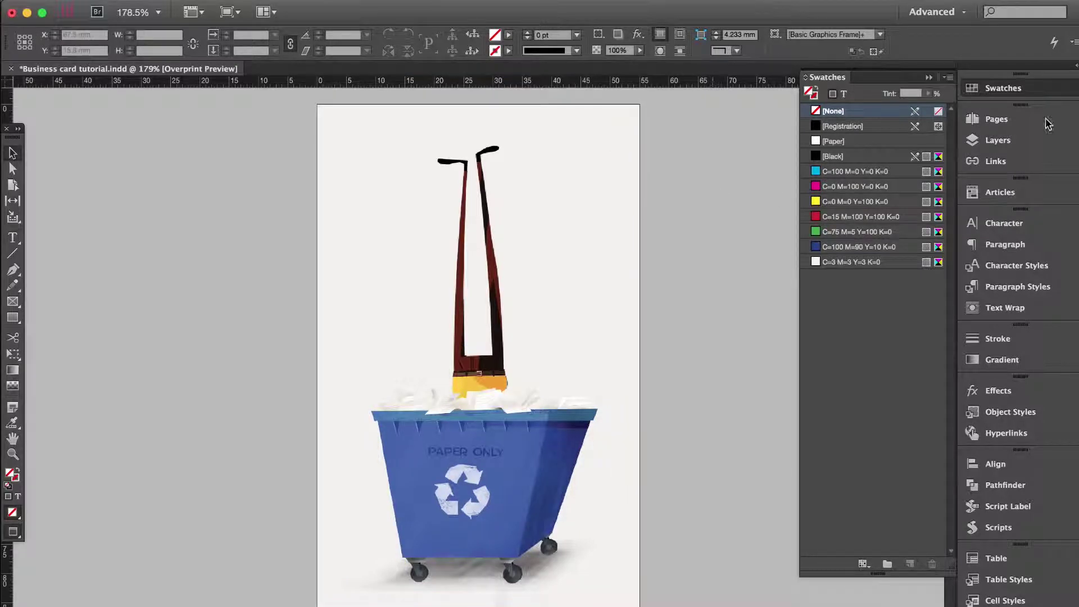
{"action": "left_click", "coordinate": [993, 119]}
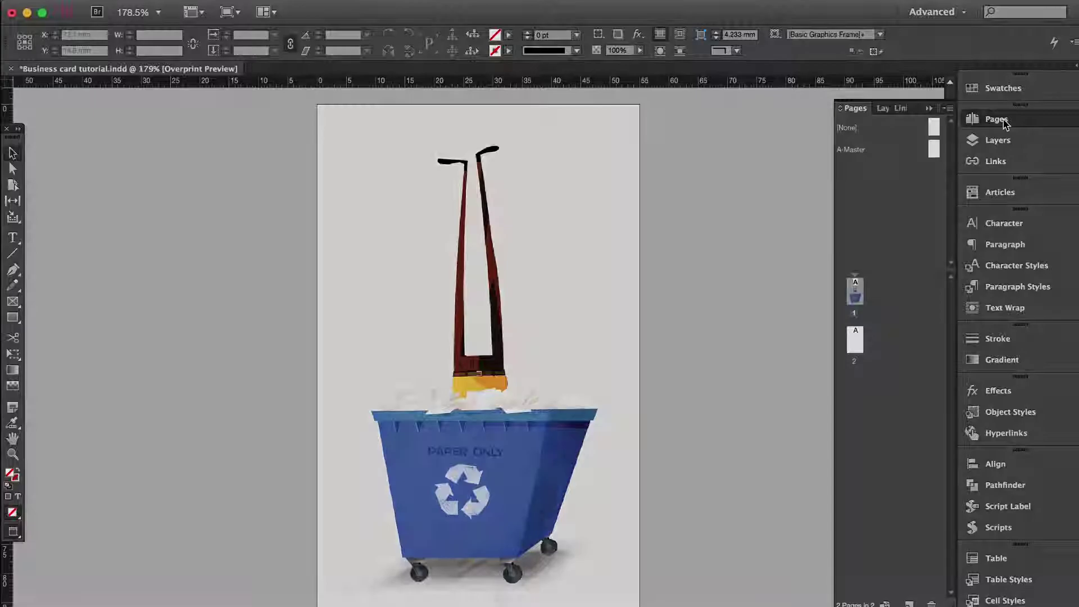